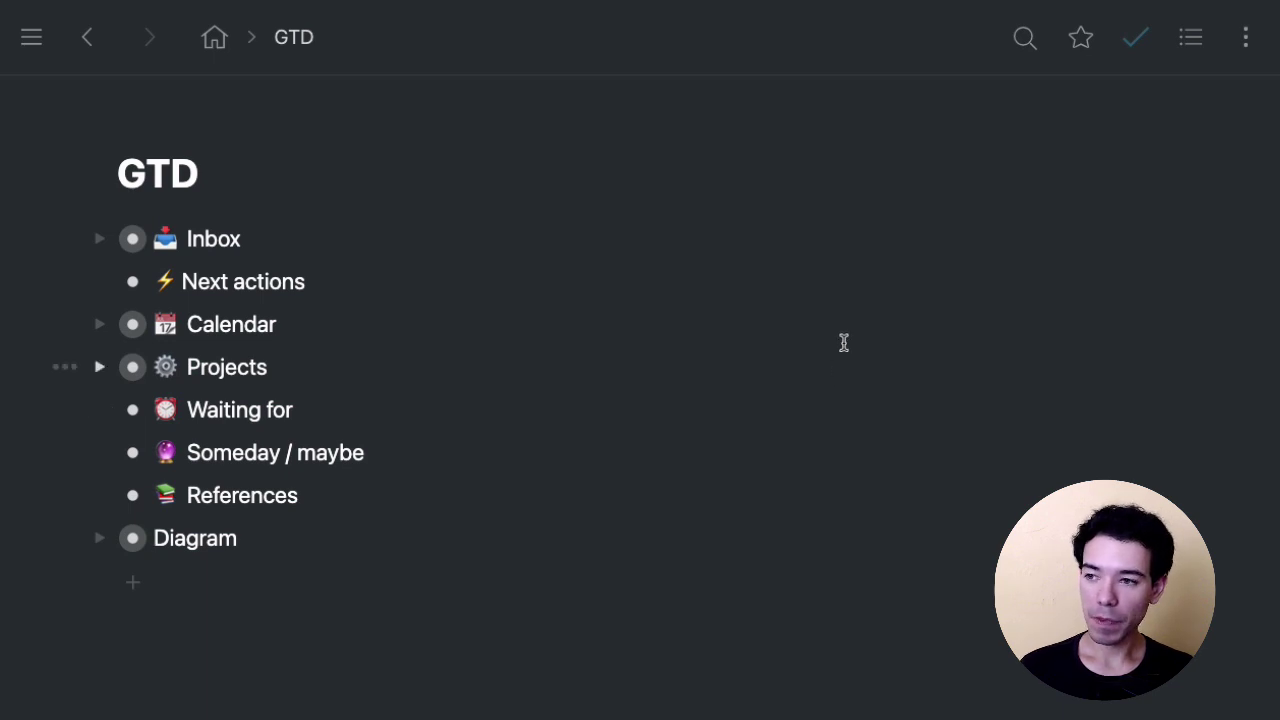
# Point out the Inbox and Next actions lists, briefly selecting the Next actions line.
pyautogui.click(840, 229)
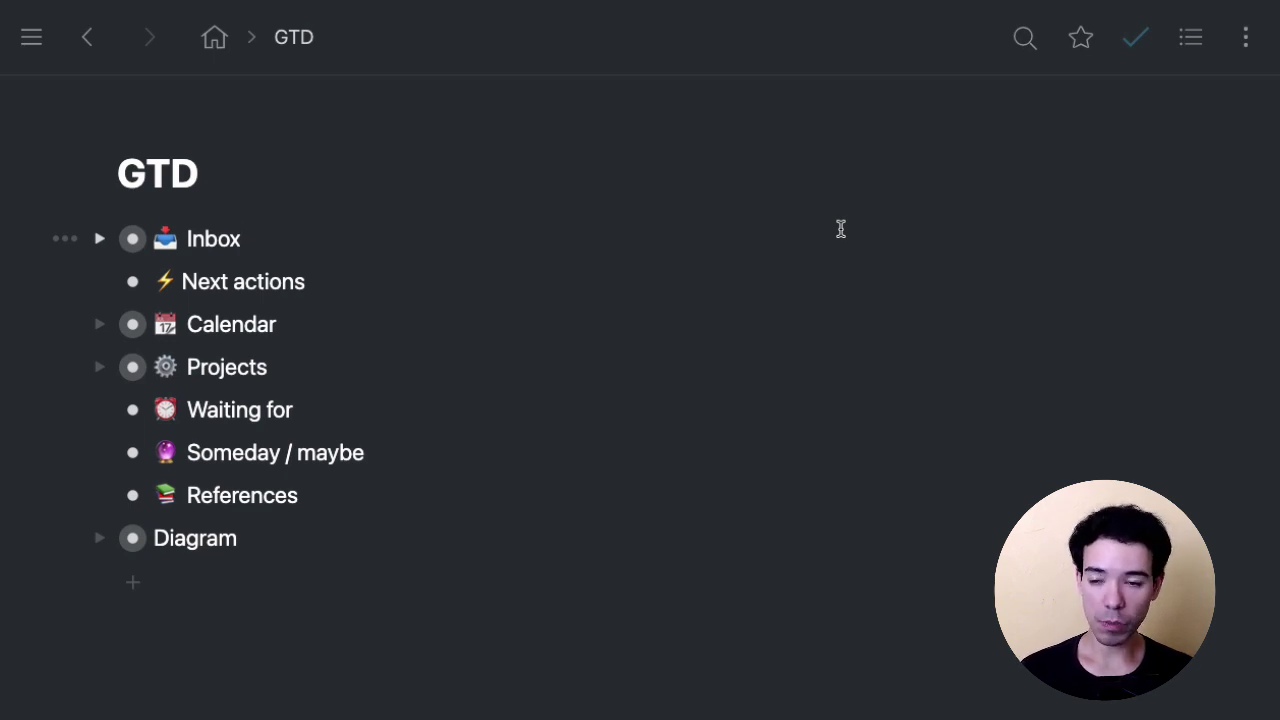
pyautogui.click(640, 294)
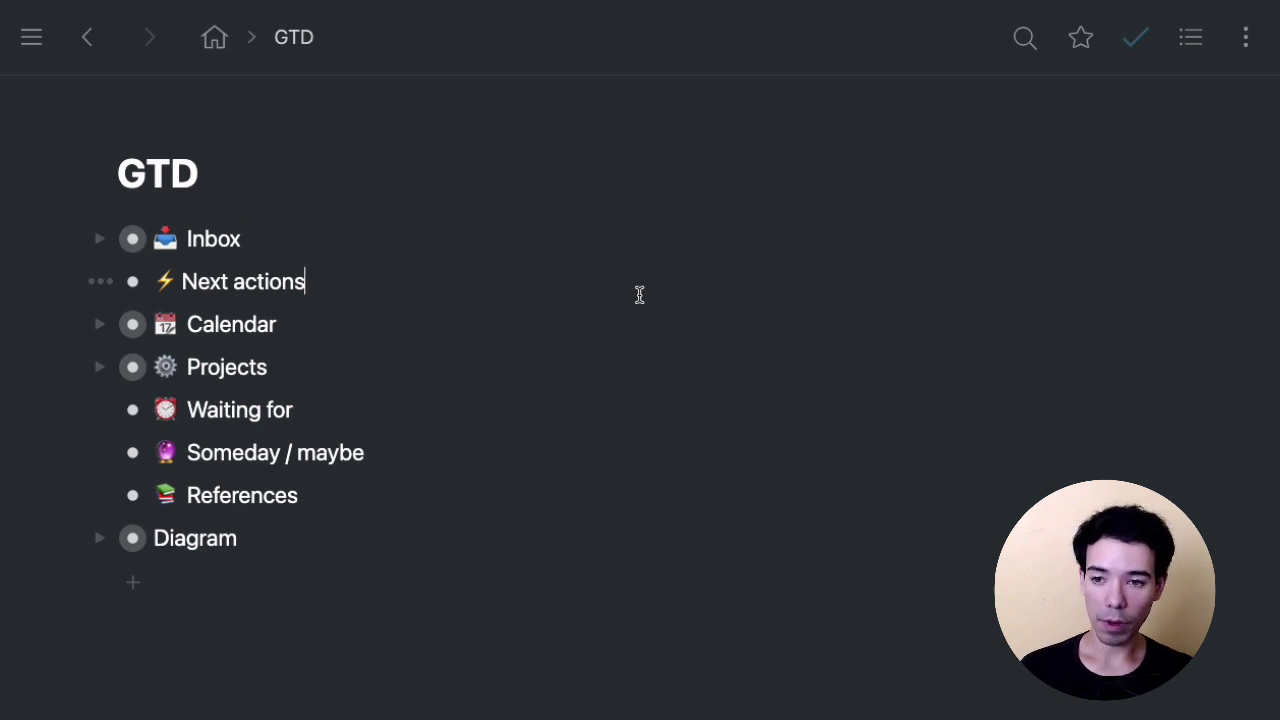
pyautogui.tripleClick(292, 280)
pyautogui.click(468, 276)
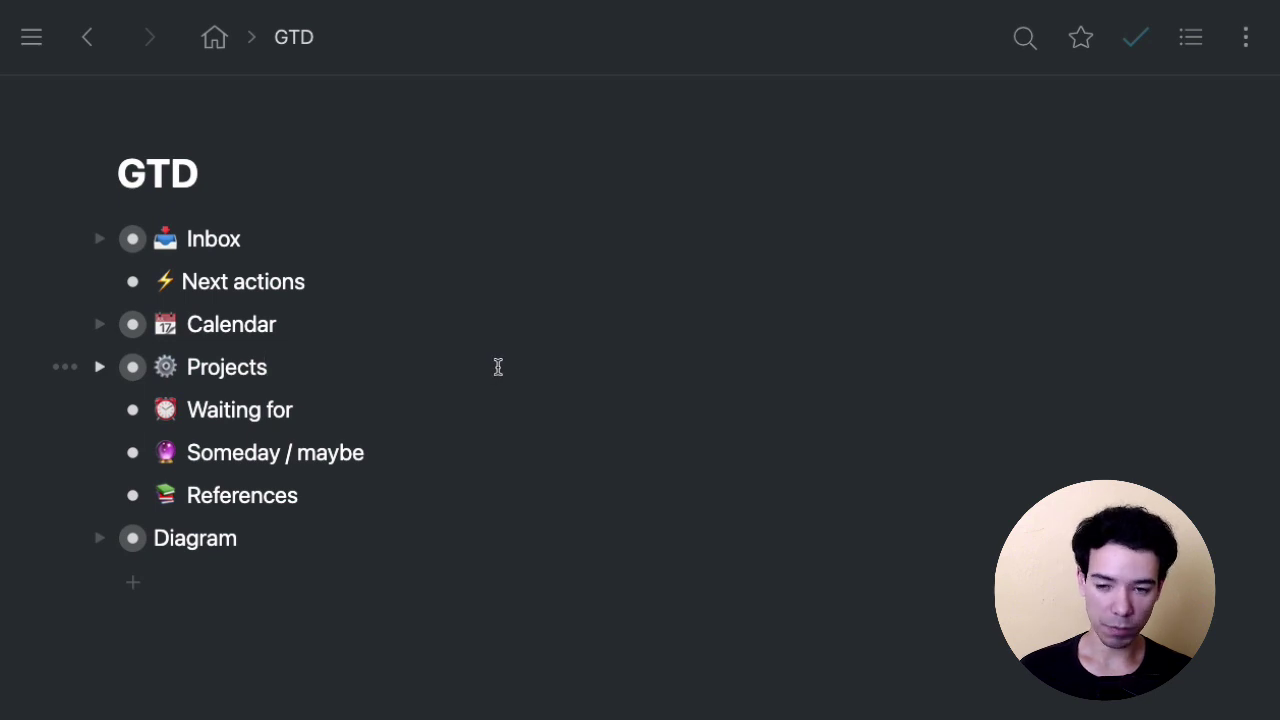
pyautogui.click(338, 277)
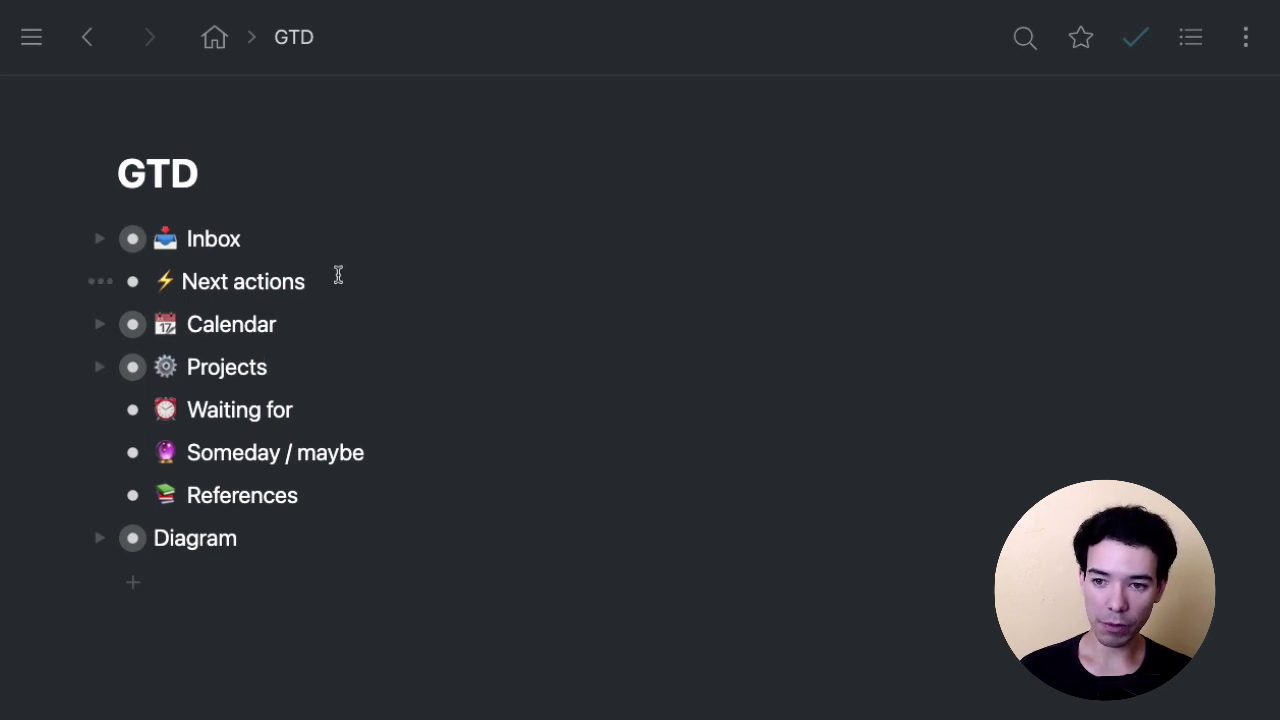
pyautogui.click(568, 235)
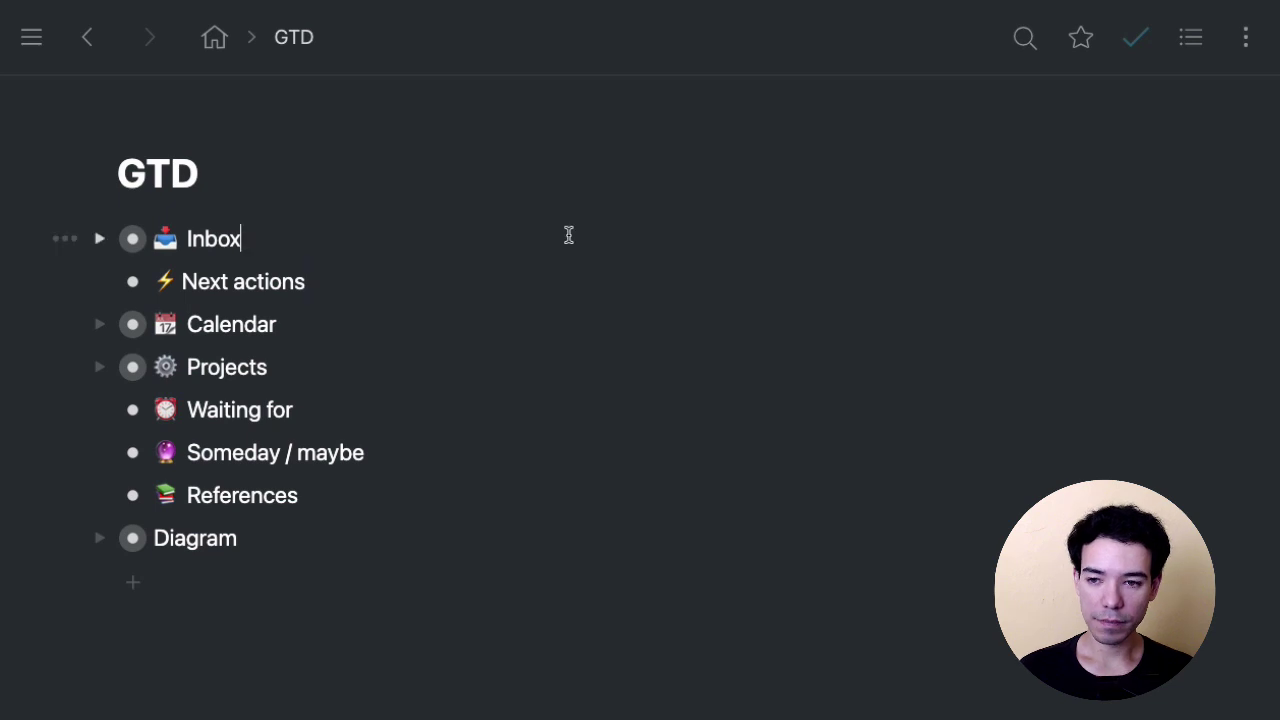
# Expand the Inbox and highlight its frozen vegetables and groomer haircut items.
pyautogui.click(100, 239)
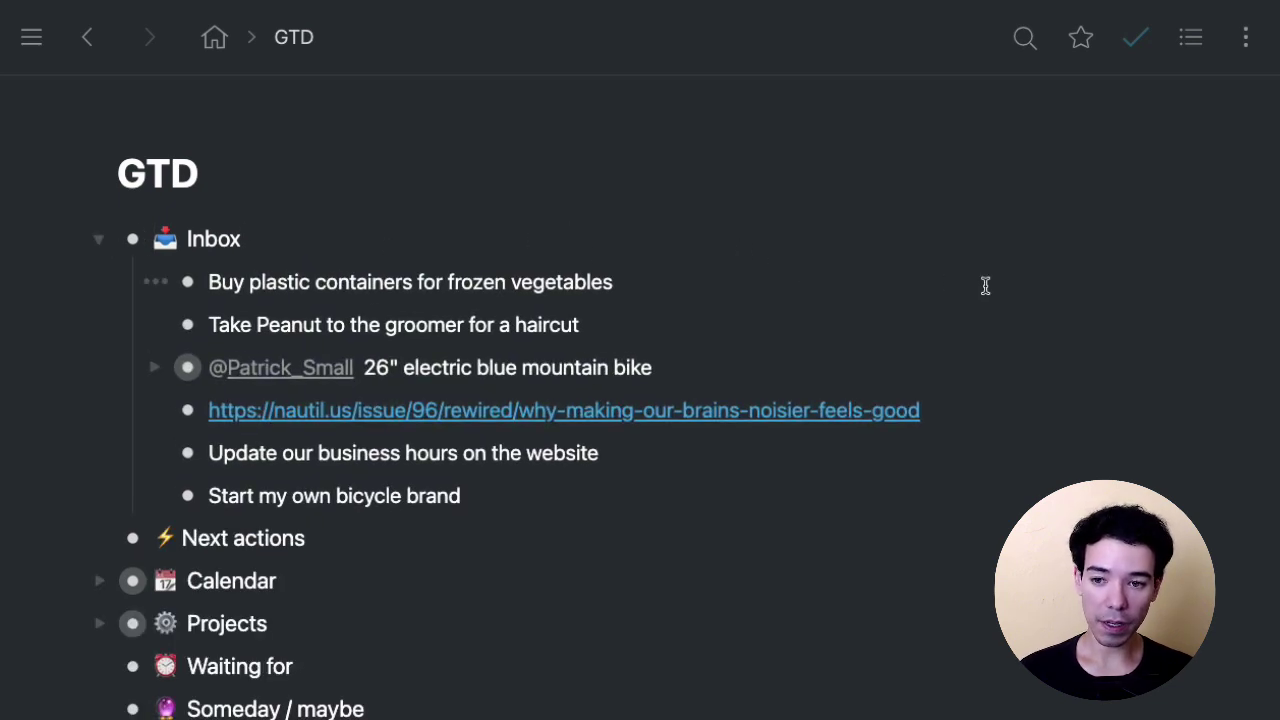
pyautogui.click(850, 282)
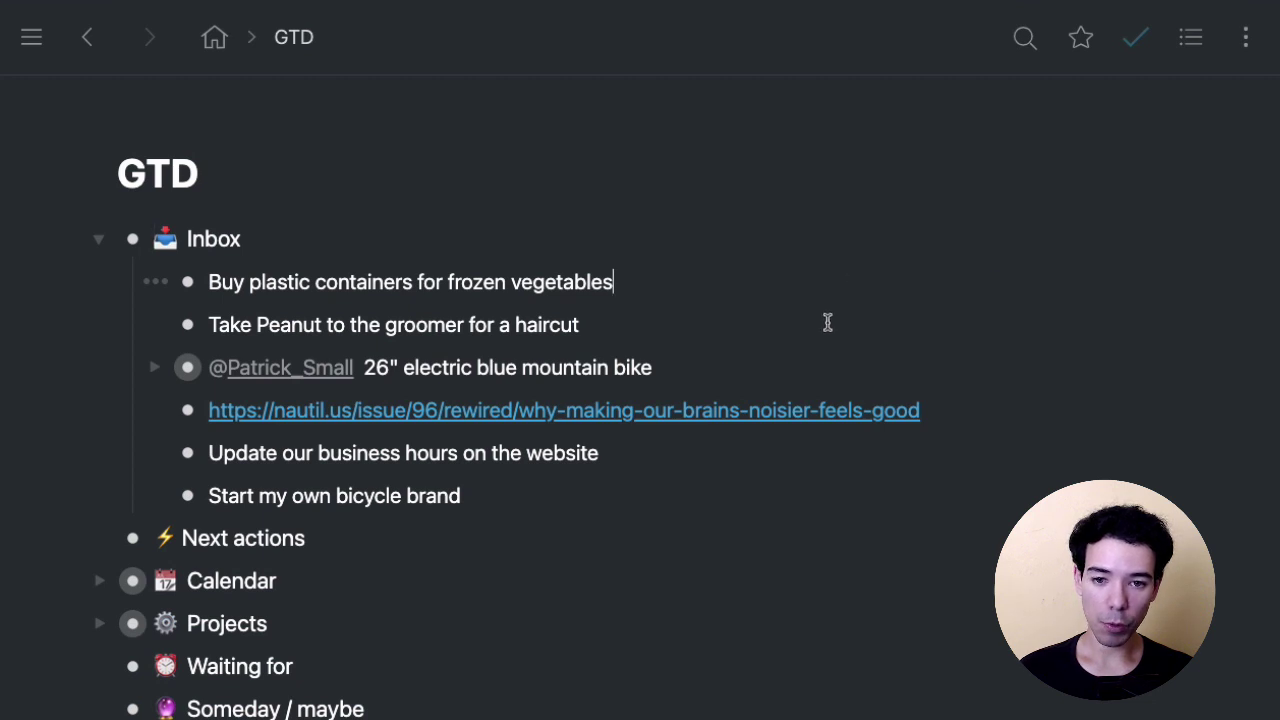
pyautogui.click(751, 326)
pyautogui.click(777, 285)
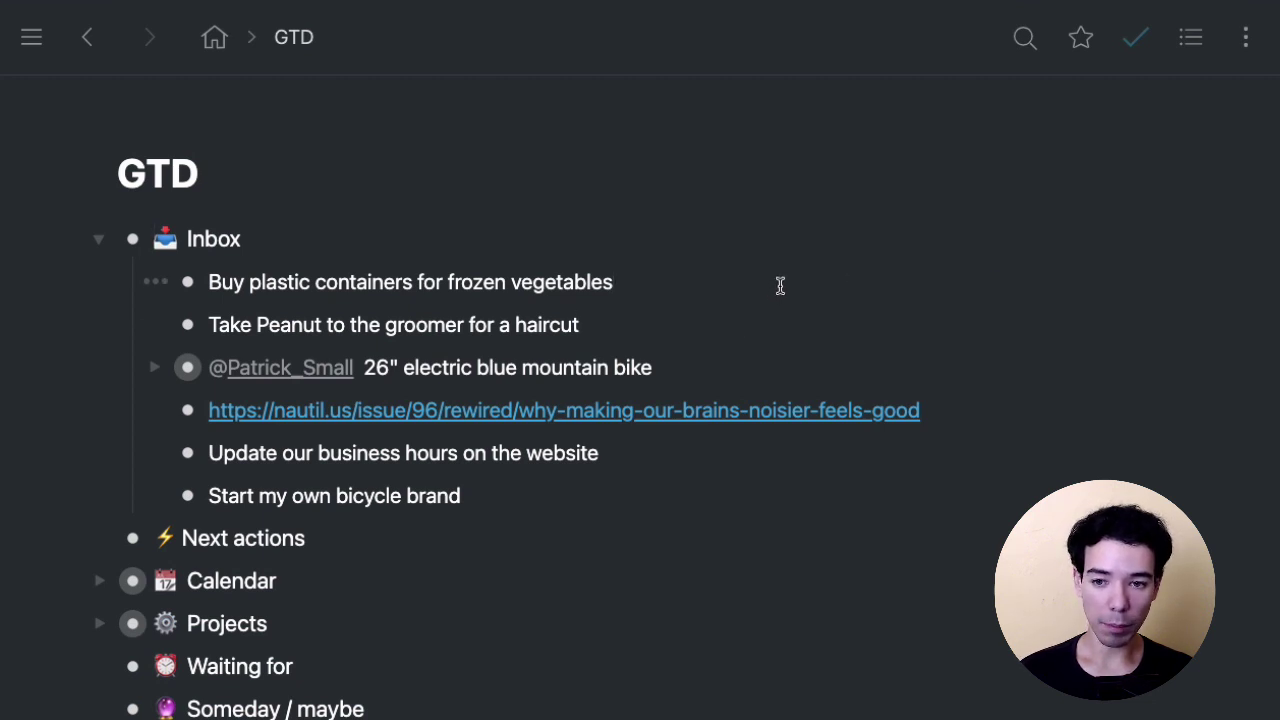
pyautogui.tripleClick(609, 326)
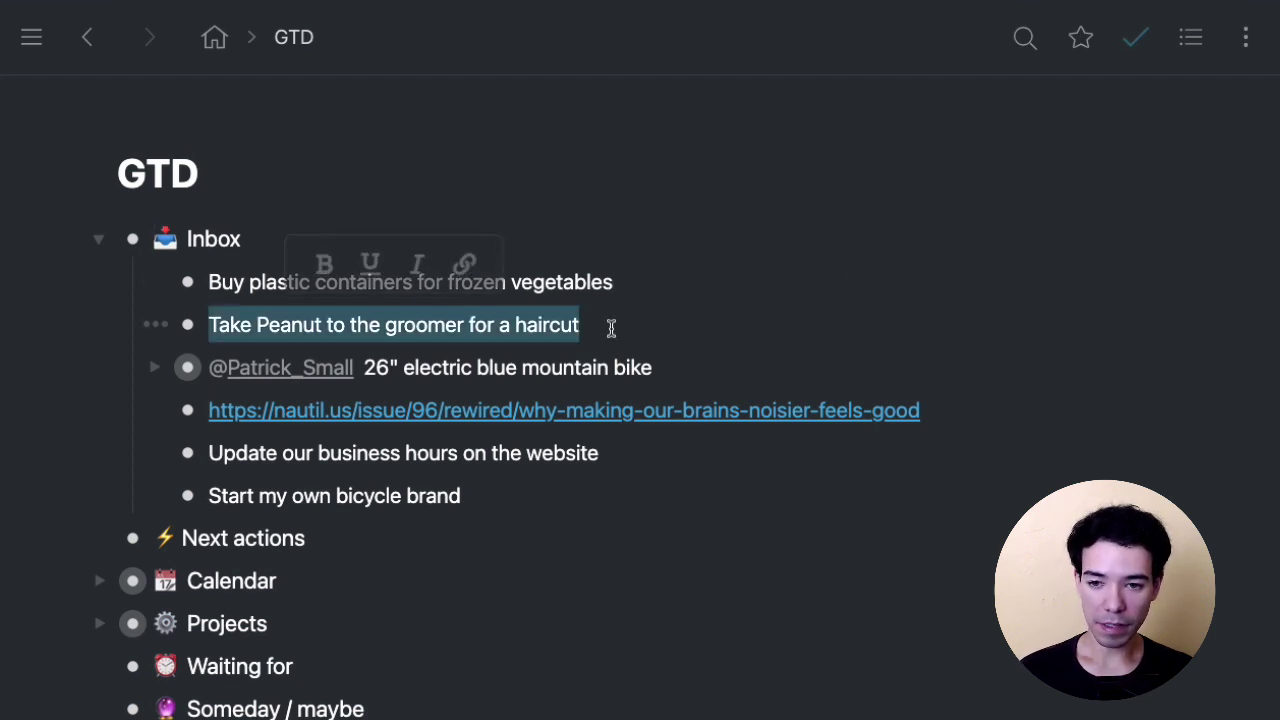
pyautogui.click(760, 318)
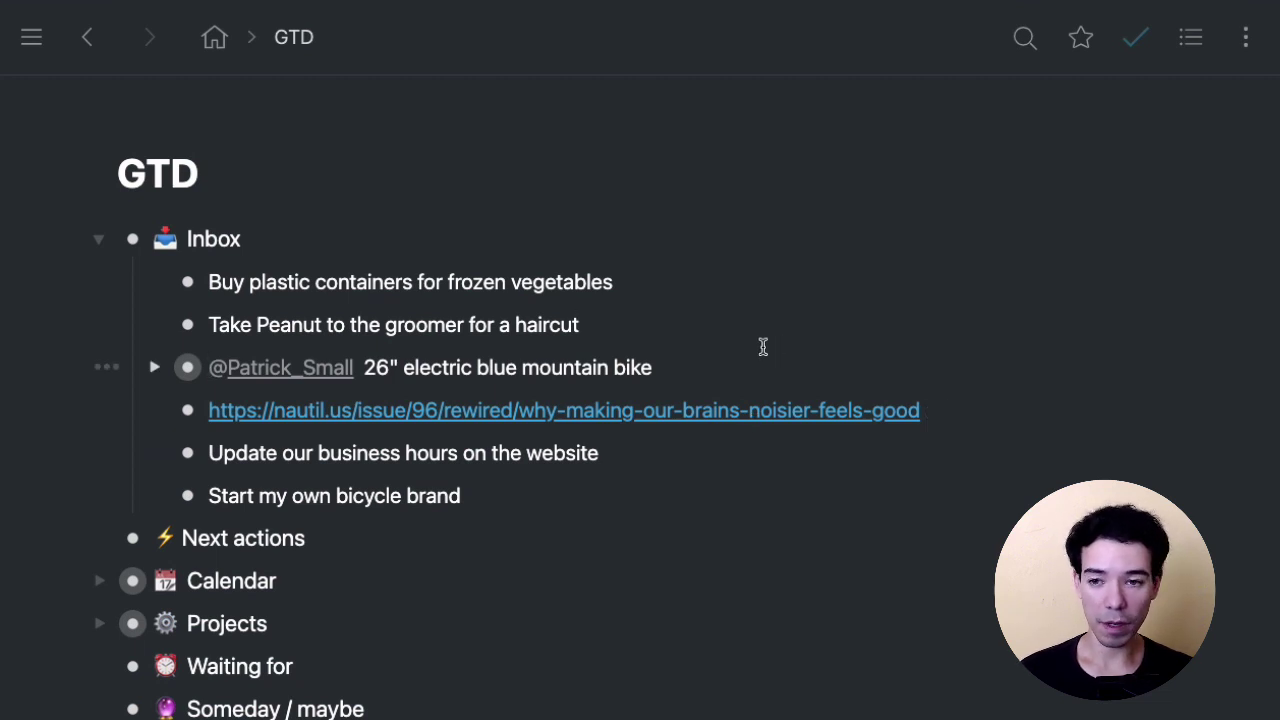
pyautogui.scroll(-5, 651, 251)
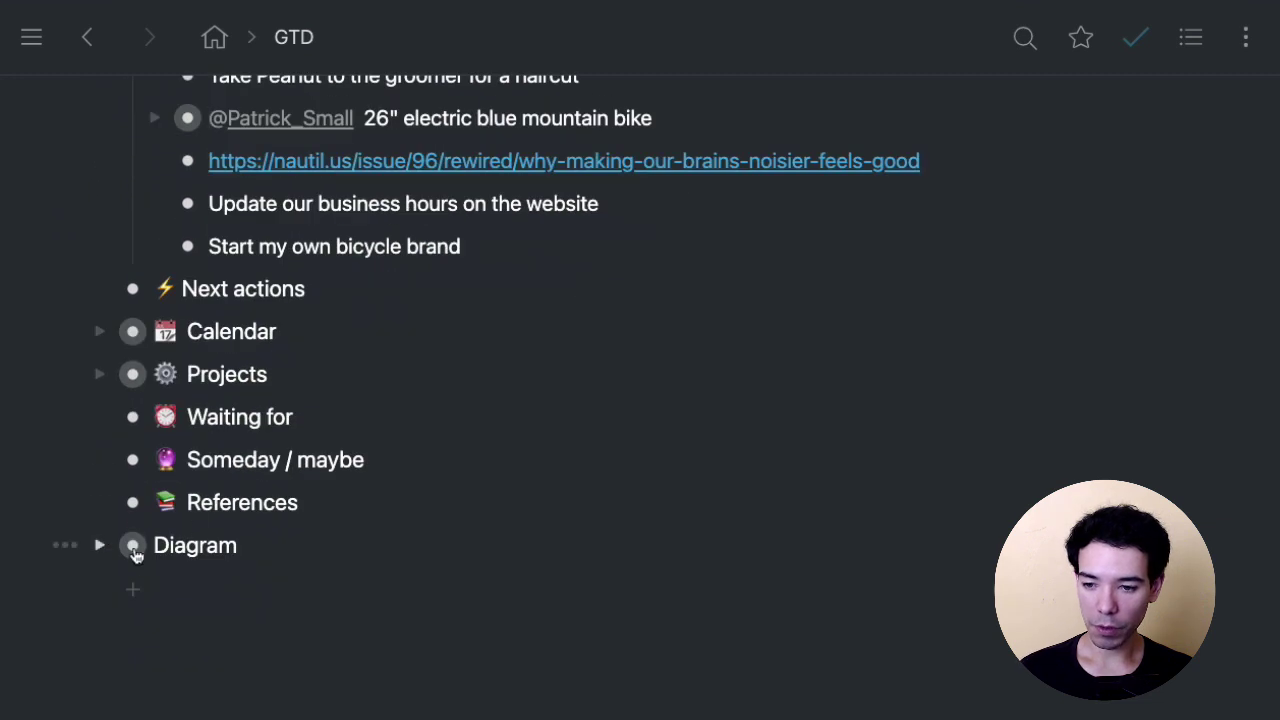
# Expand Diagram and scroll through the flowchart's Actionable?, > 2 Mins? and > 1 Step? decisions.
pyautogui.click(100, 544)
pyautogui.scroll(-6, 911, 337)
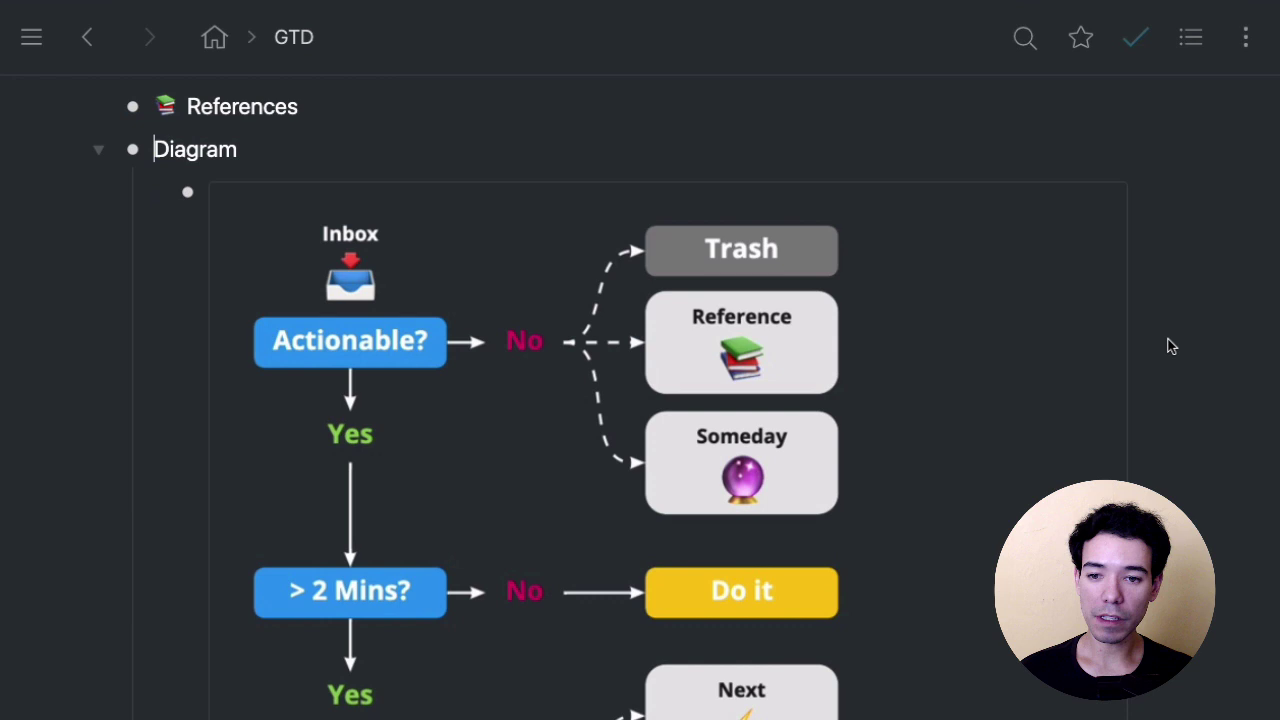
pyautogui.scroll(-1, 1171, 346)
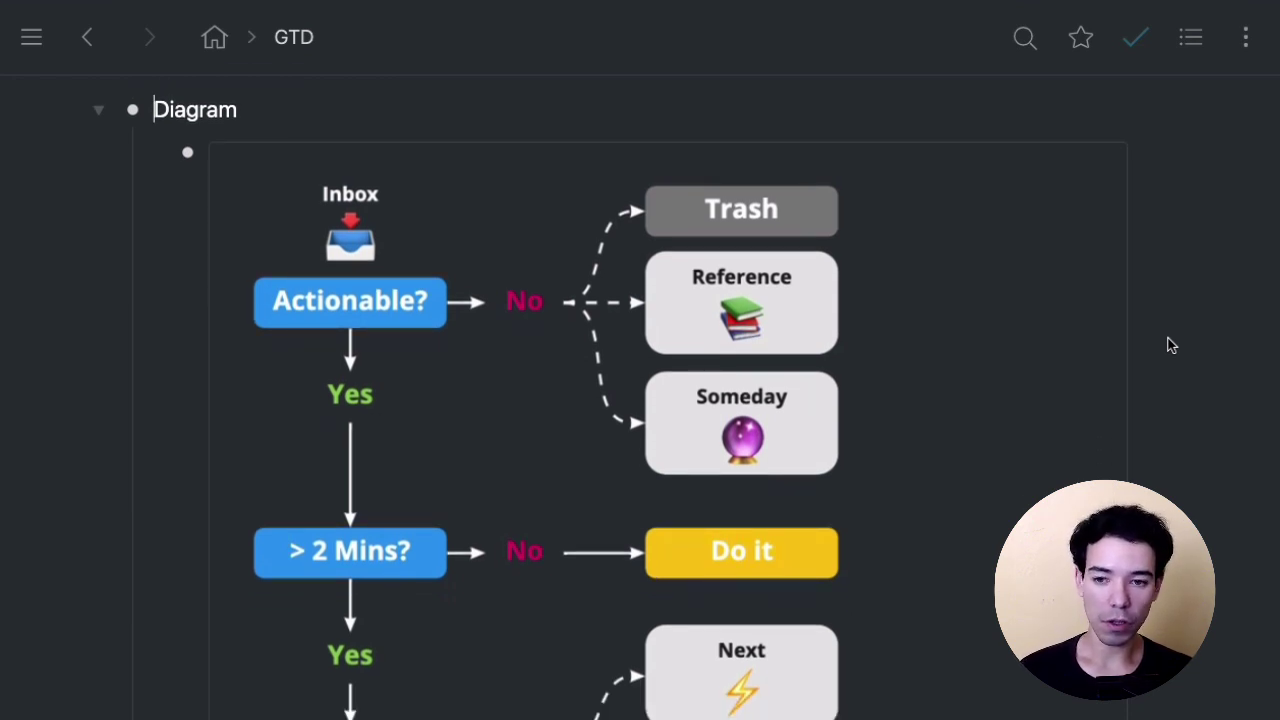
pyautogui.scroll(-1, 480, 326)
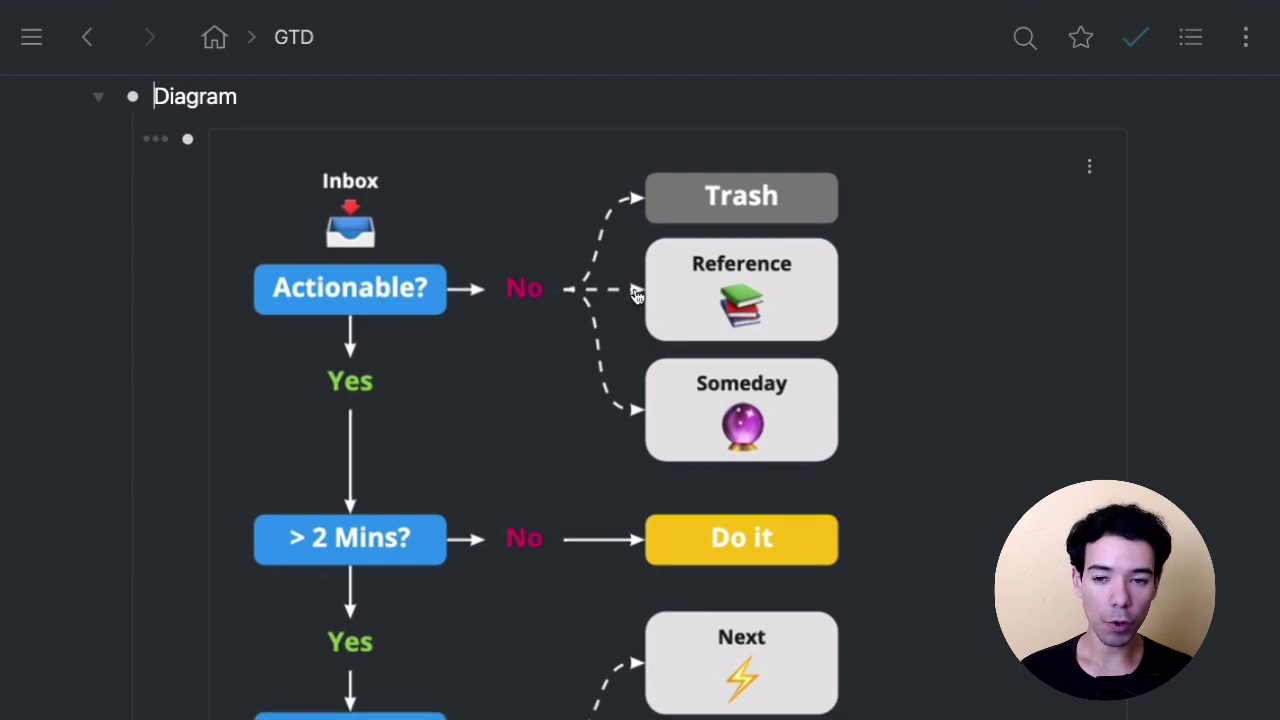
pyautogui.scroll(-3, 1198, 321)
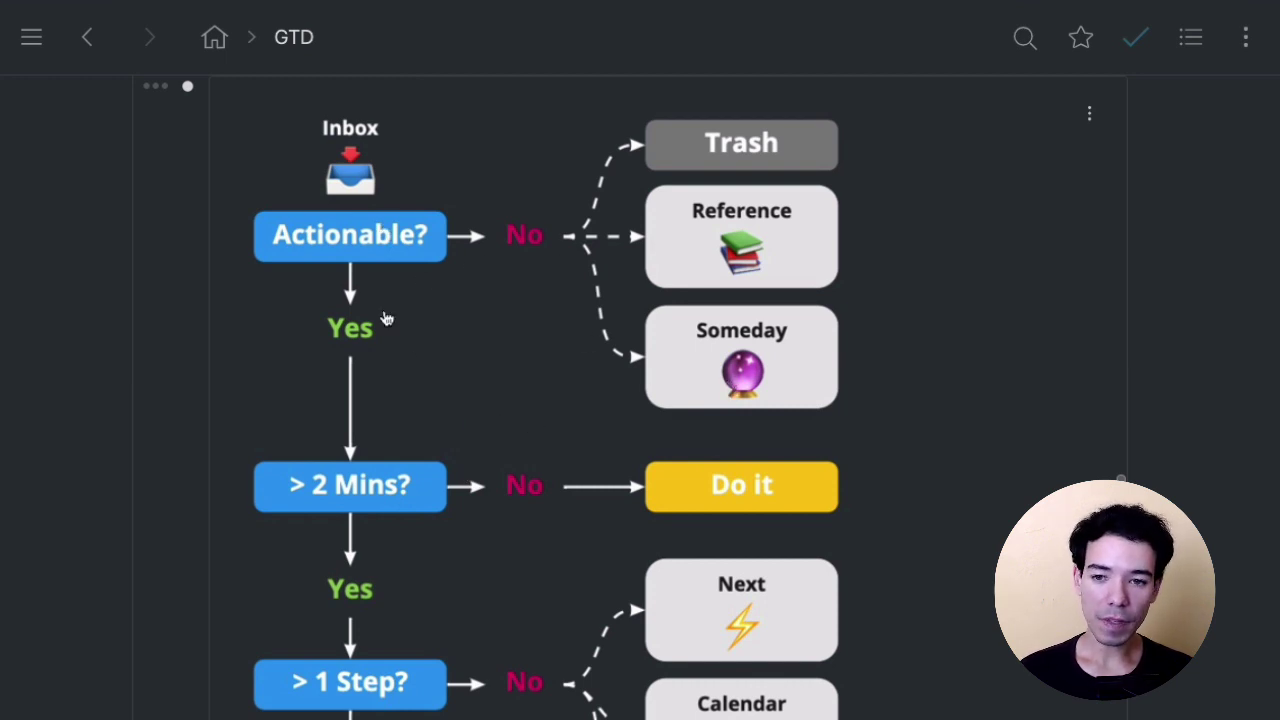
pyautogui.scroll(-1, 414, 357)
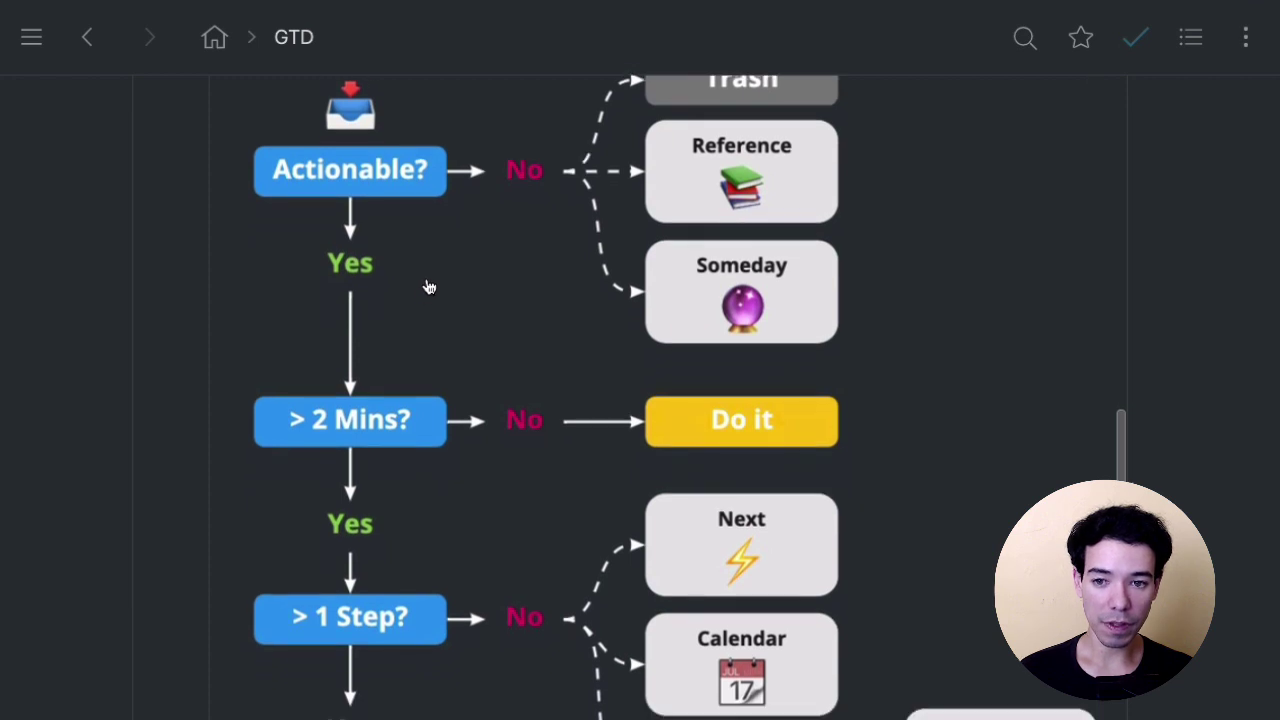
pyautogui.scroll(-1, 452, 277)
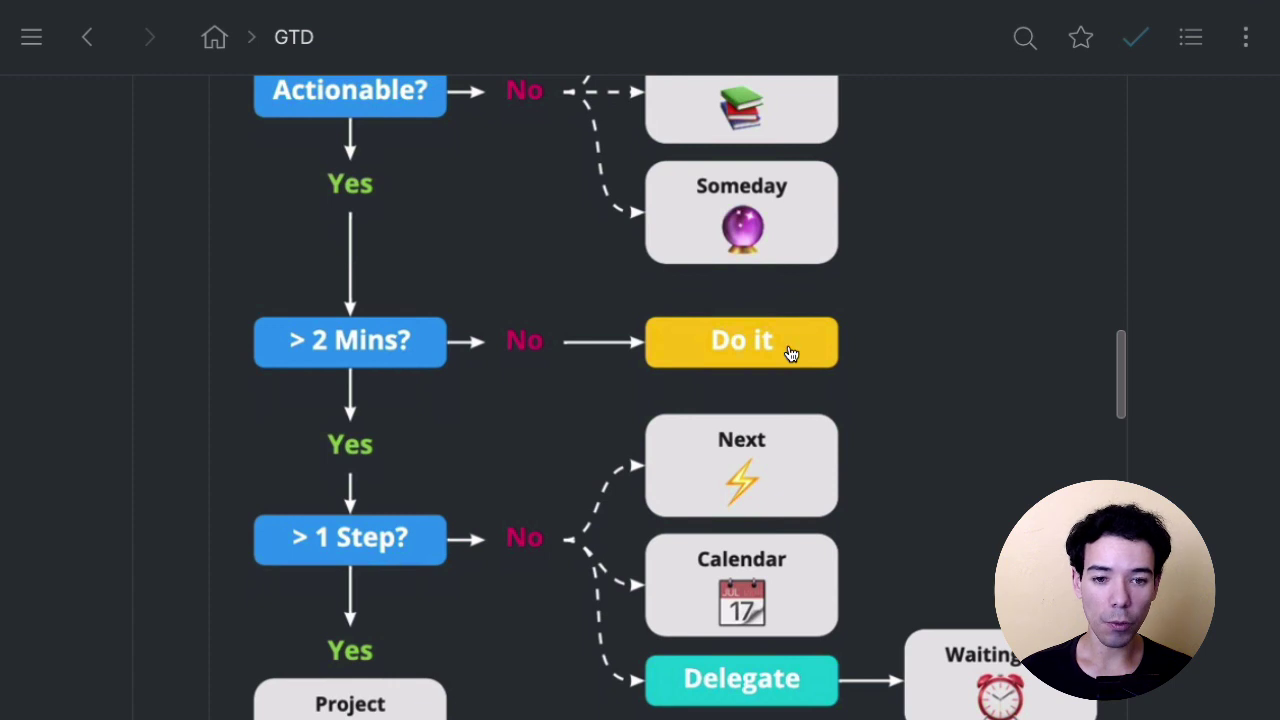
pyautogui.scroll(-1, 509, 303)
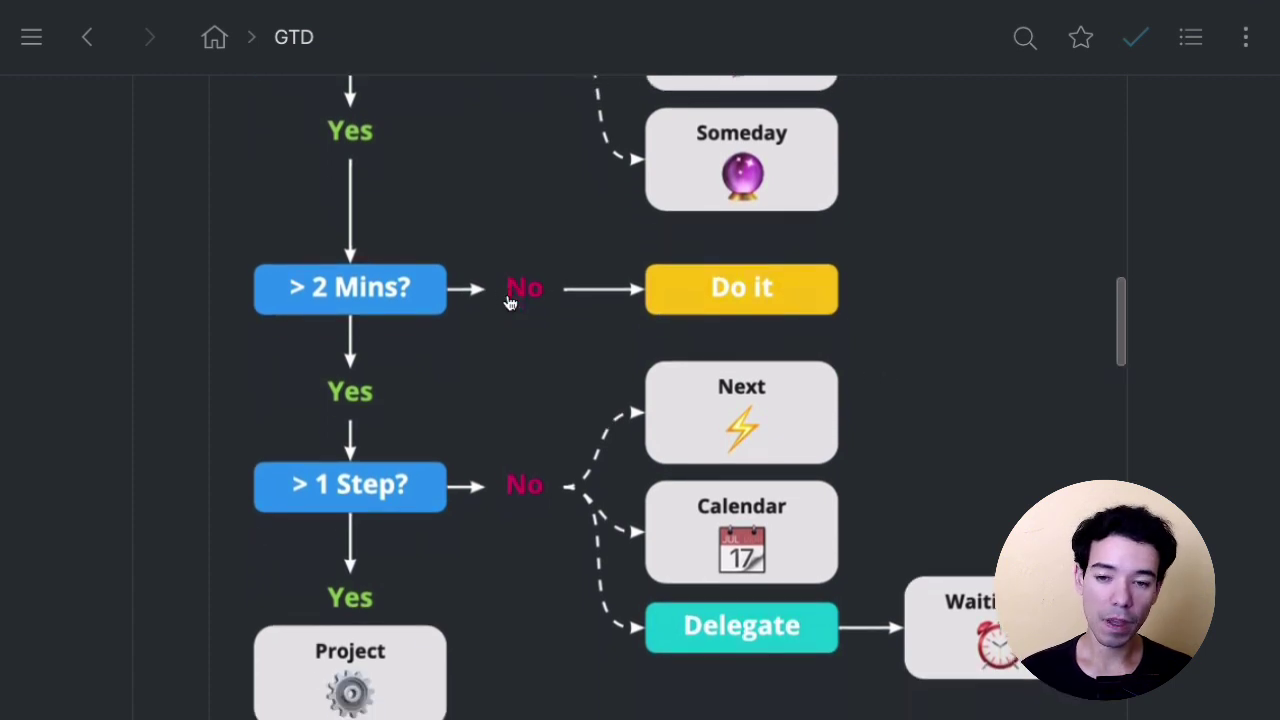
pyautogui.scroll(-3, 511, 297)
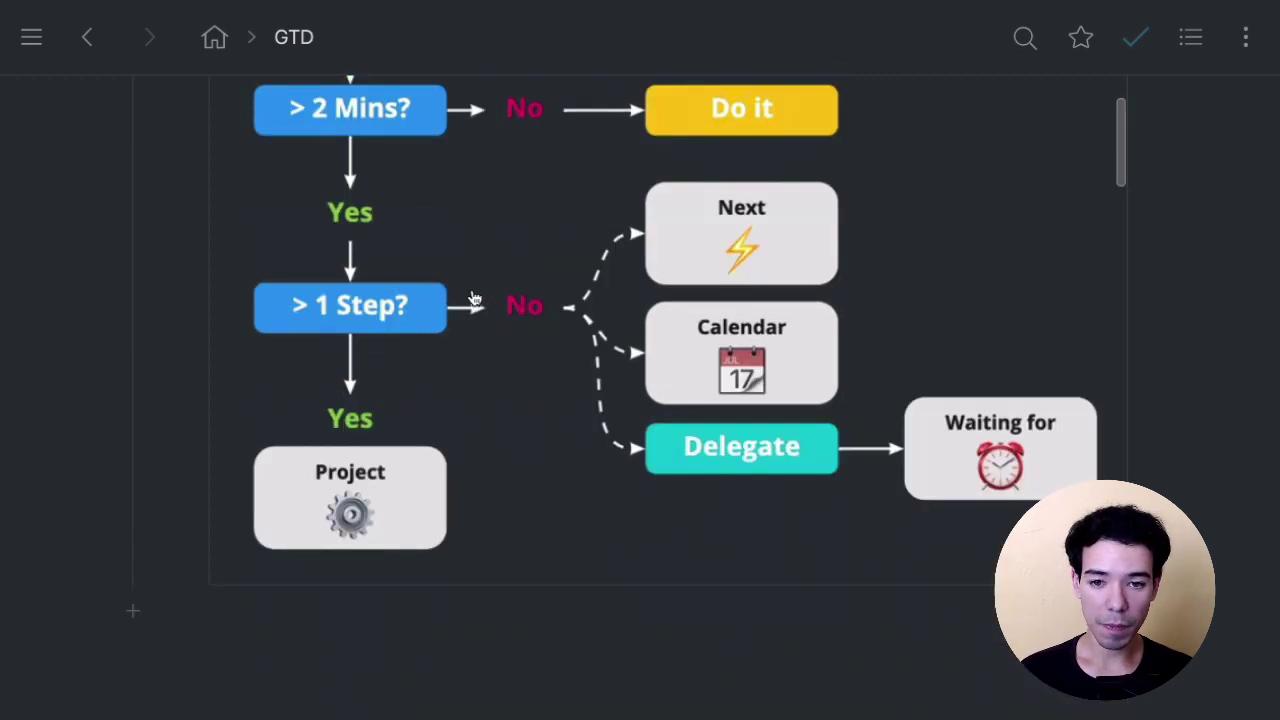
pyautogui.scroll(1, 474, 337)
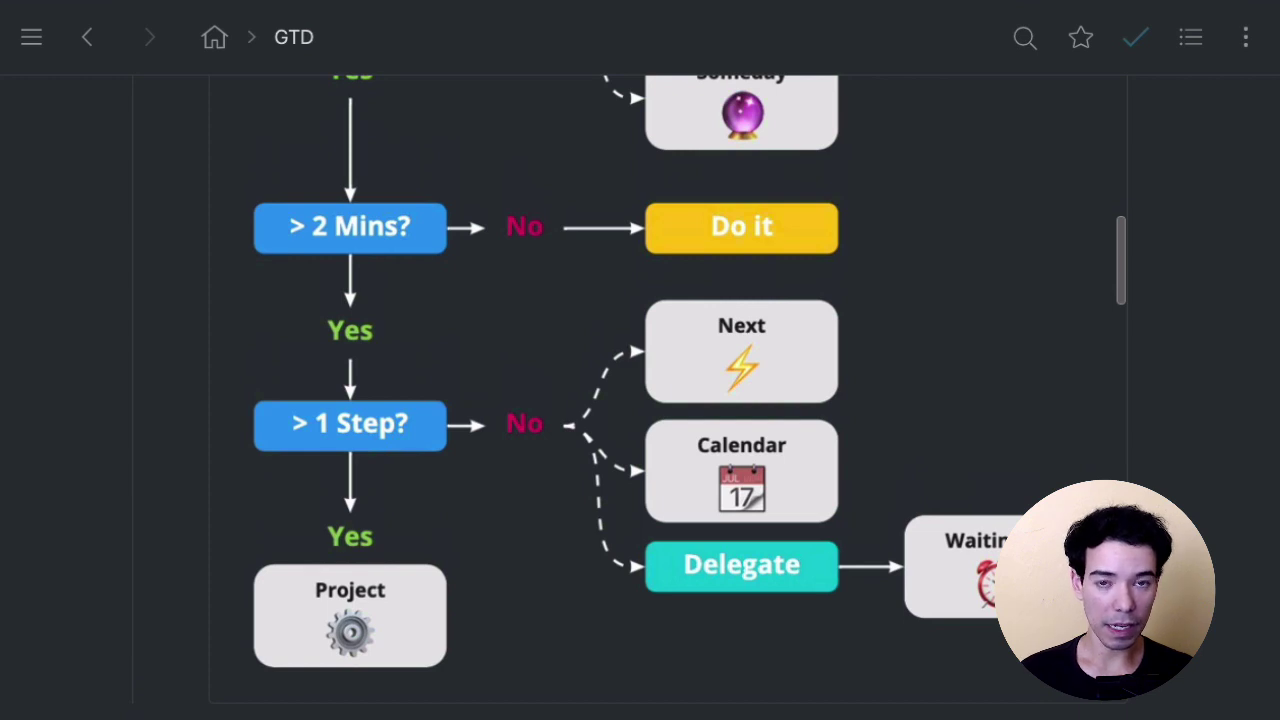
pyautogui.scroll(-1, 640, 400)
# Move the frozen vegetables and groomer haircut items from the Inbox into Next actions.
pyautogui.scroll(15, 640, 400)
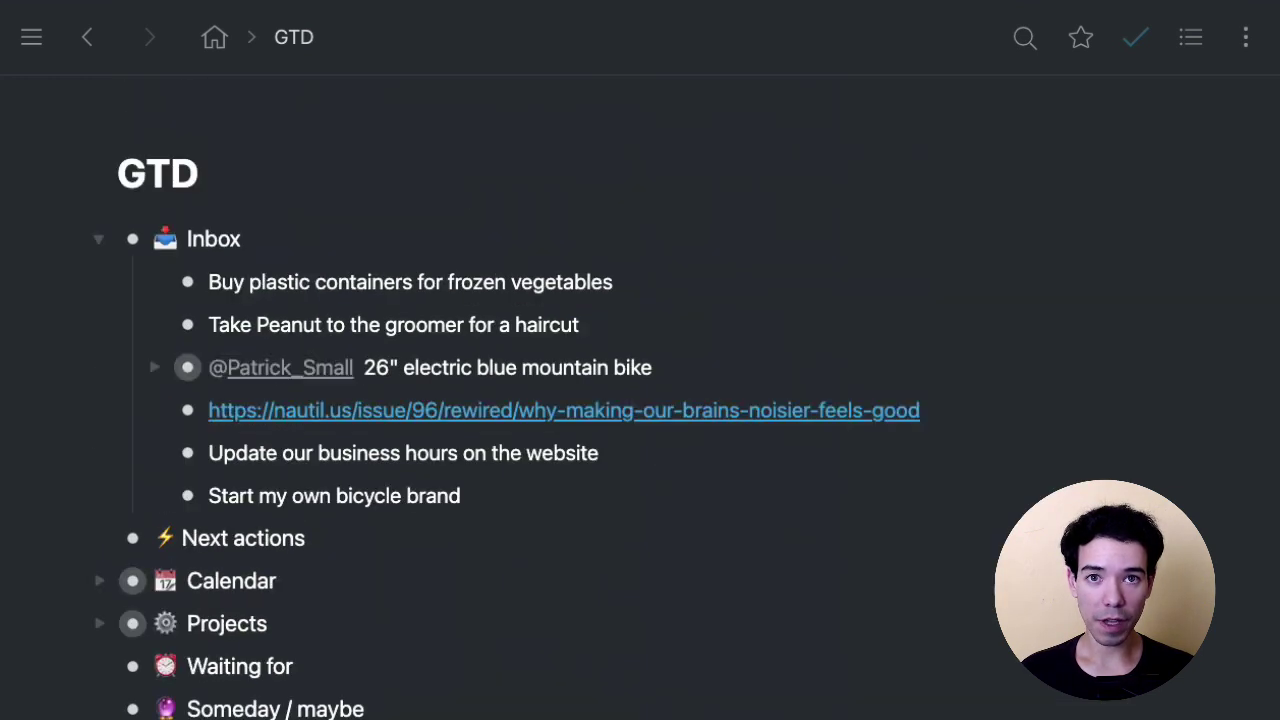
pyautogui.click(795, 288)
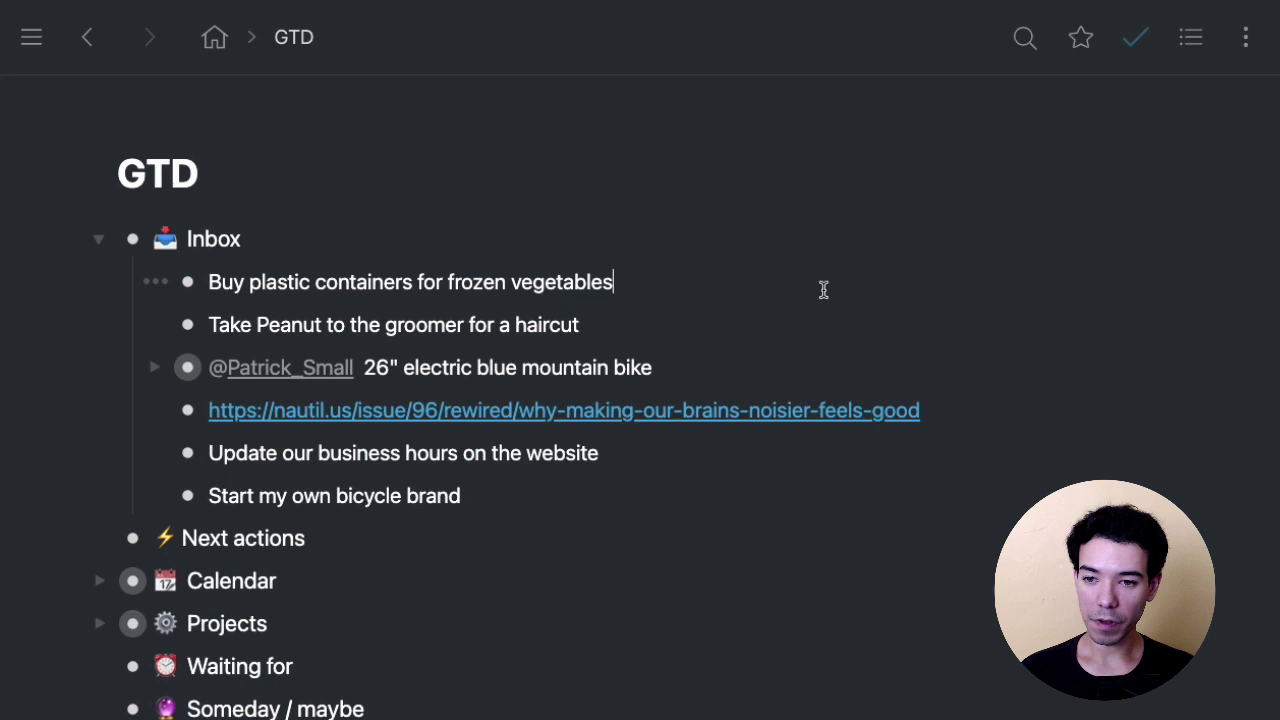
pyautogui.scroll(-2, 991, 250)
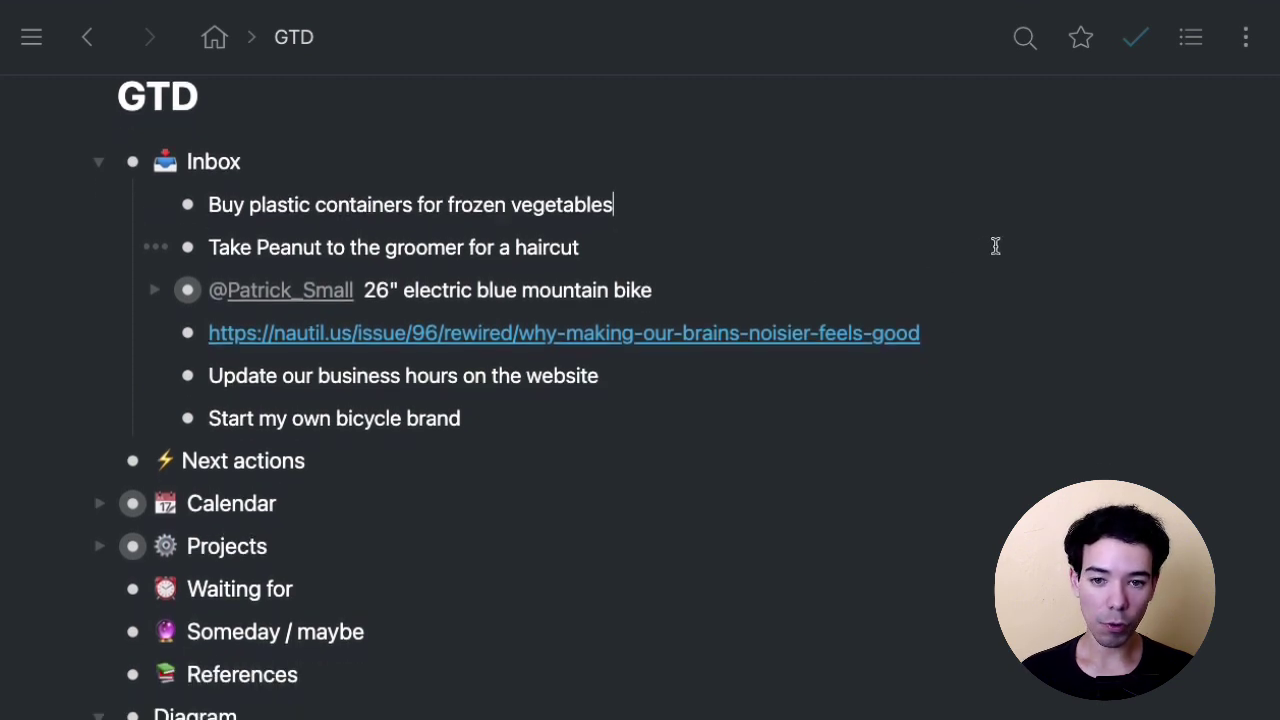
pyautogui.scroll(-1, 1031, 256)
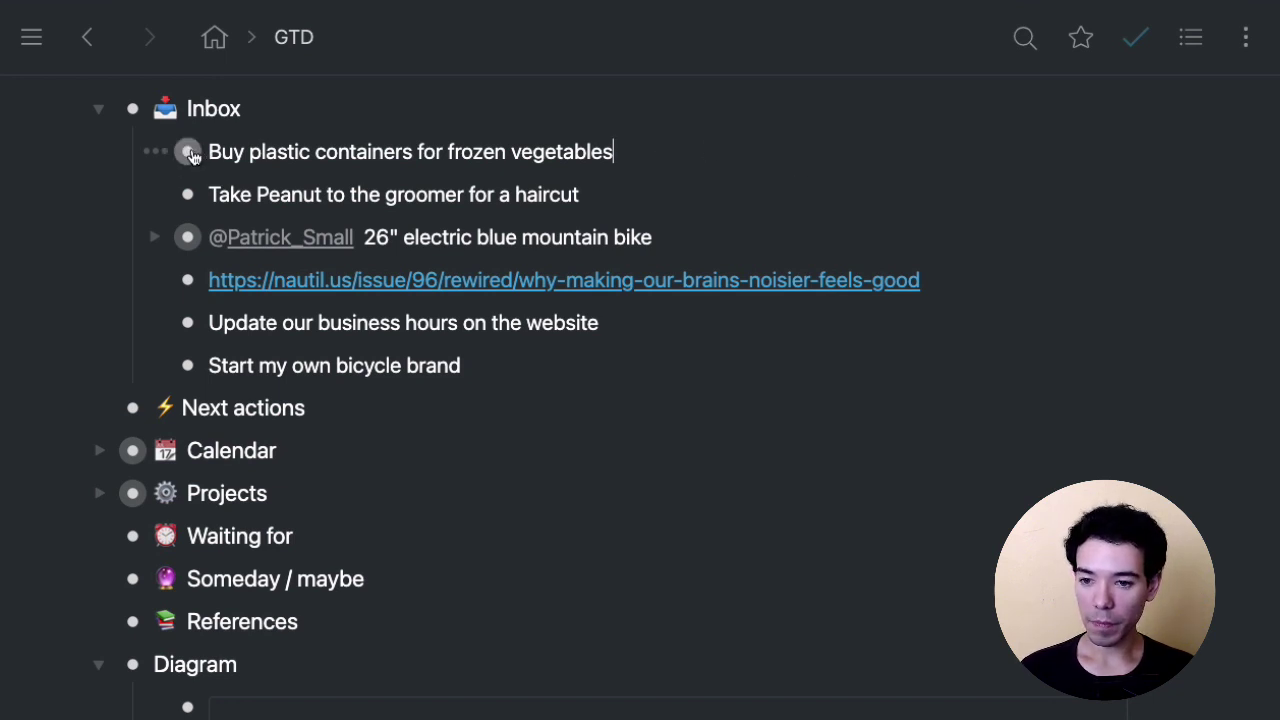
pyautogui.moveTo(192, 155); pyautogui.dragTo(398, 392)
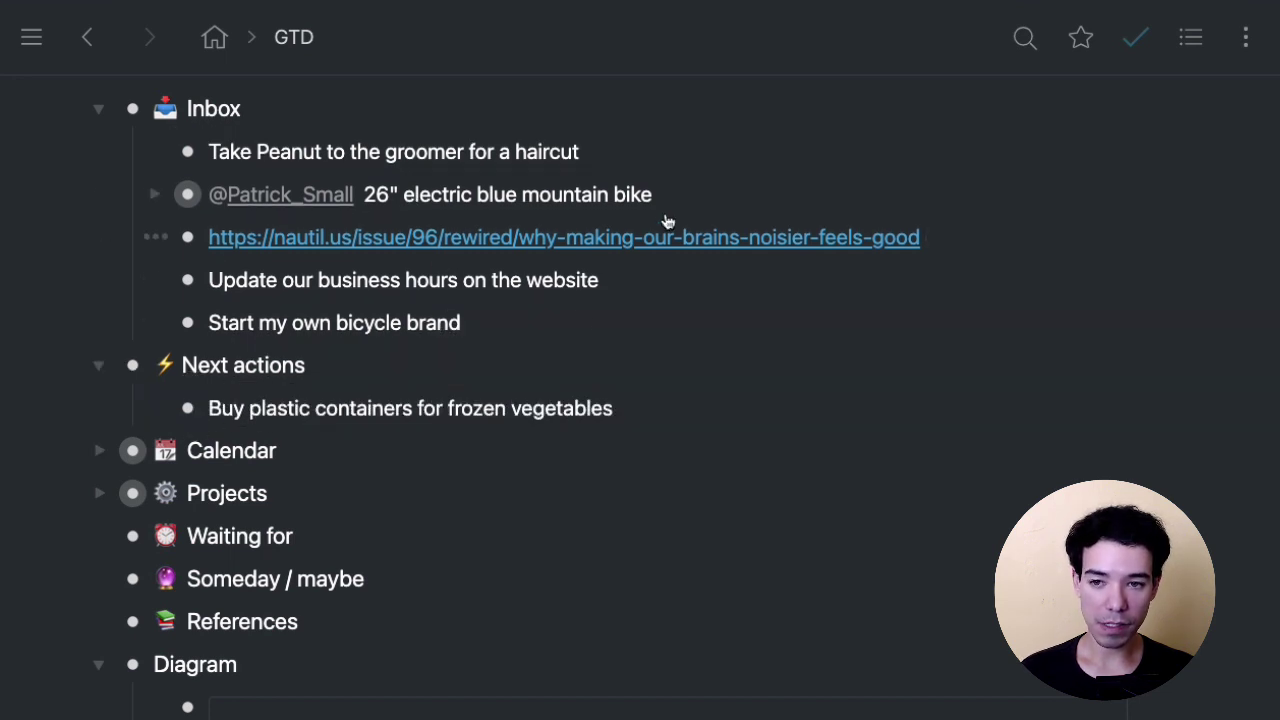
pyautogui.click(633, 152)
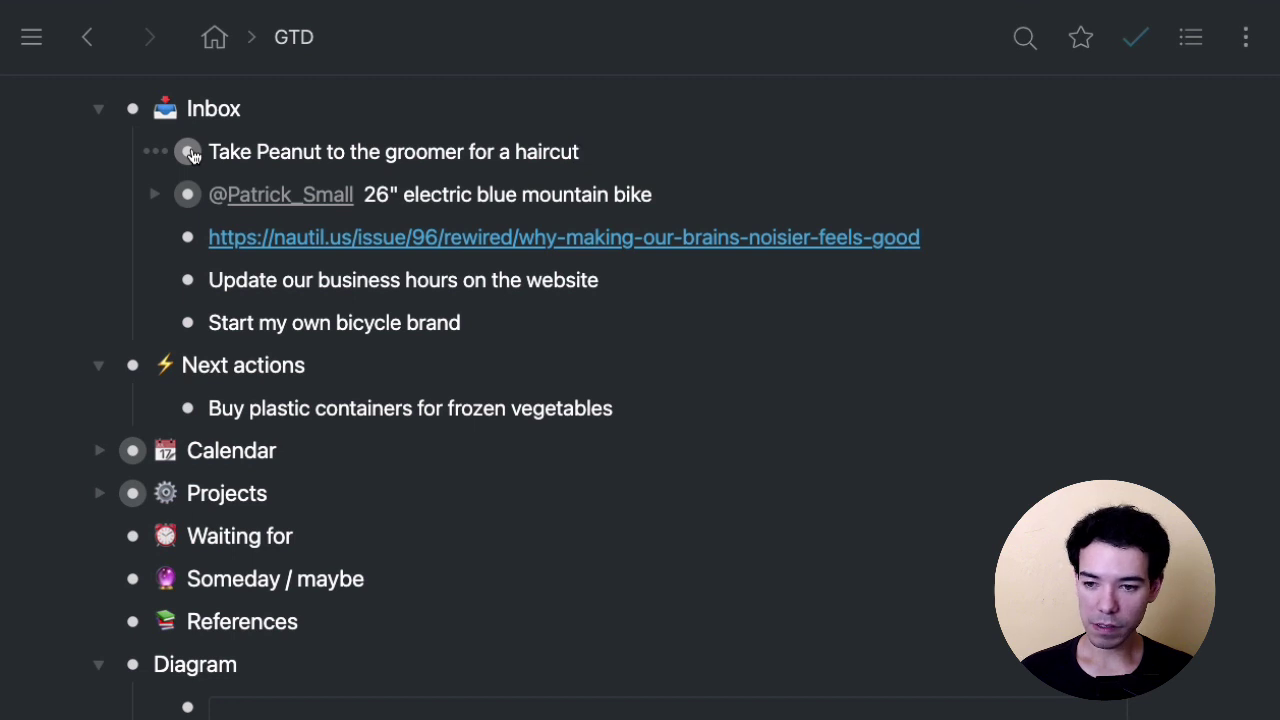
pyautogui.moveTo(189, 152); pyautogui.dragTo(232, 417)
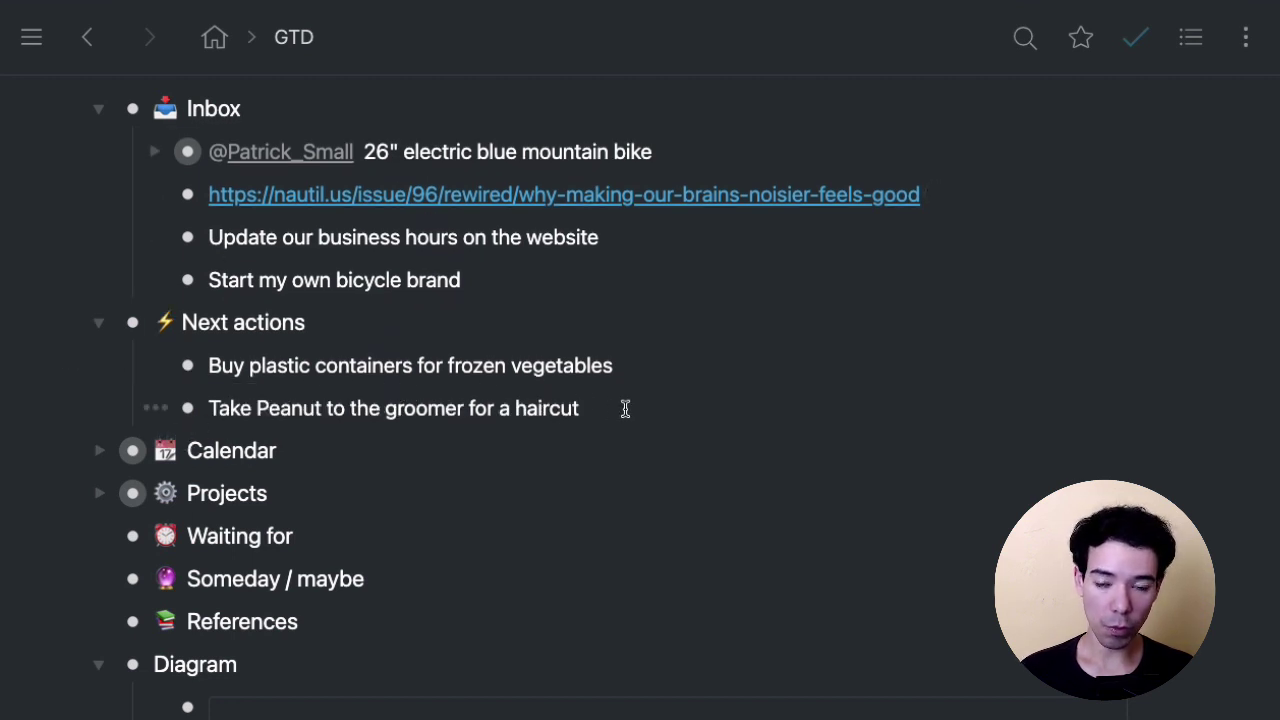
# Expand and then fold the Calendar months so the whole outline fits on screen.
pyautogui.click(99, 451)
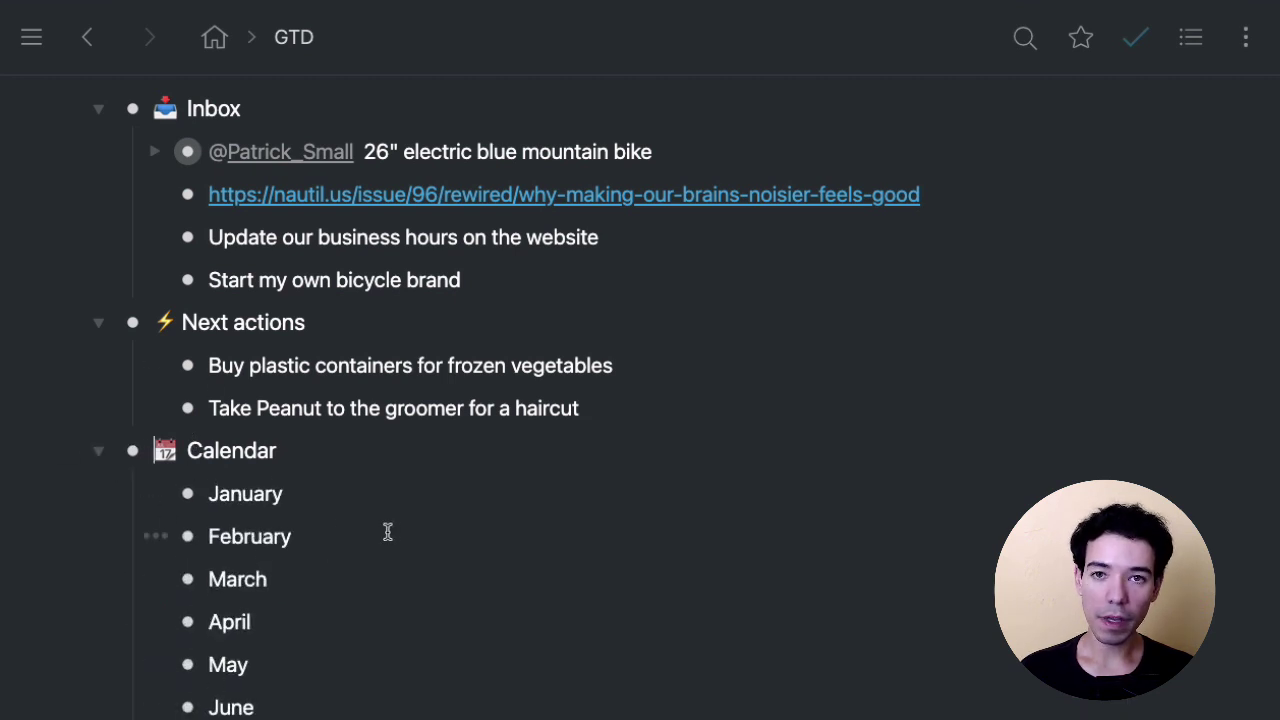
pyautogui.click(98, 450)
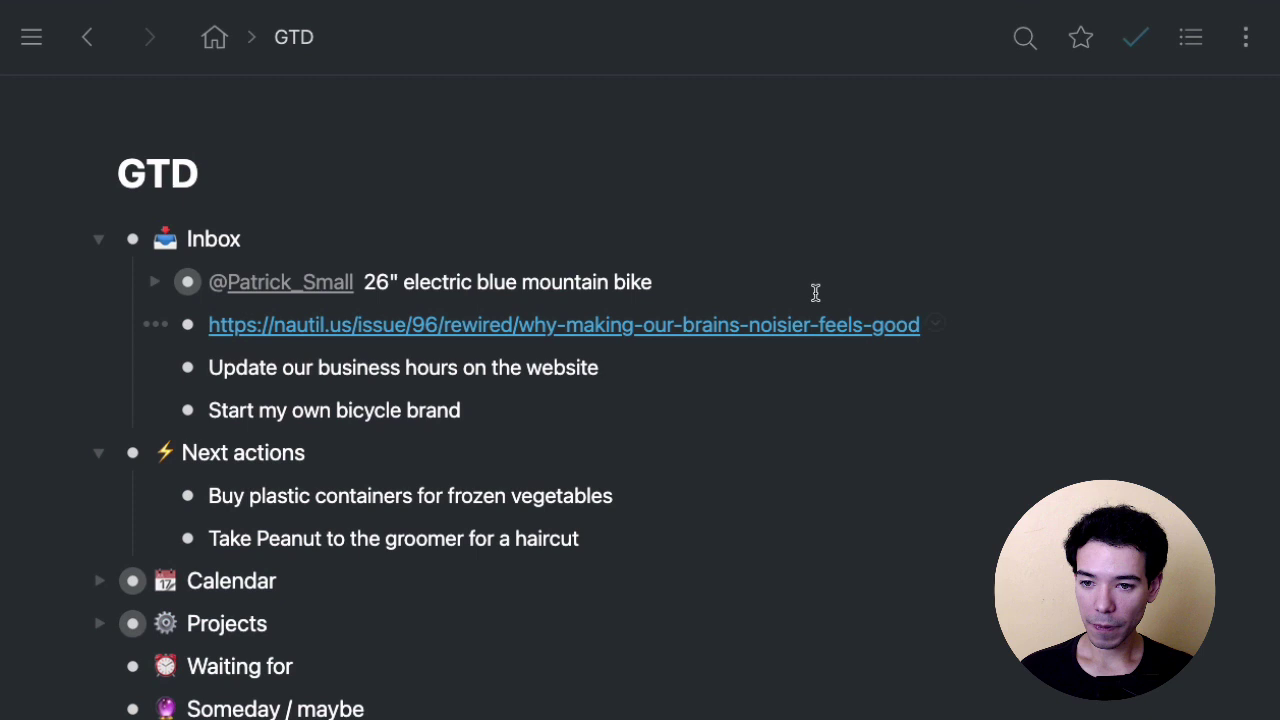
pyautogui.click(771, 280)
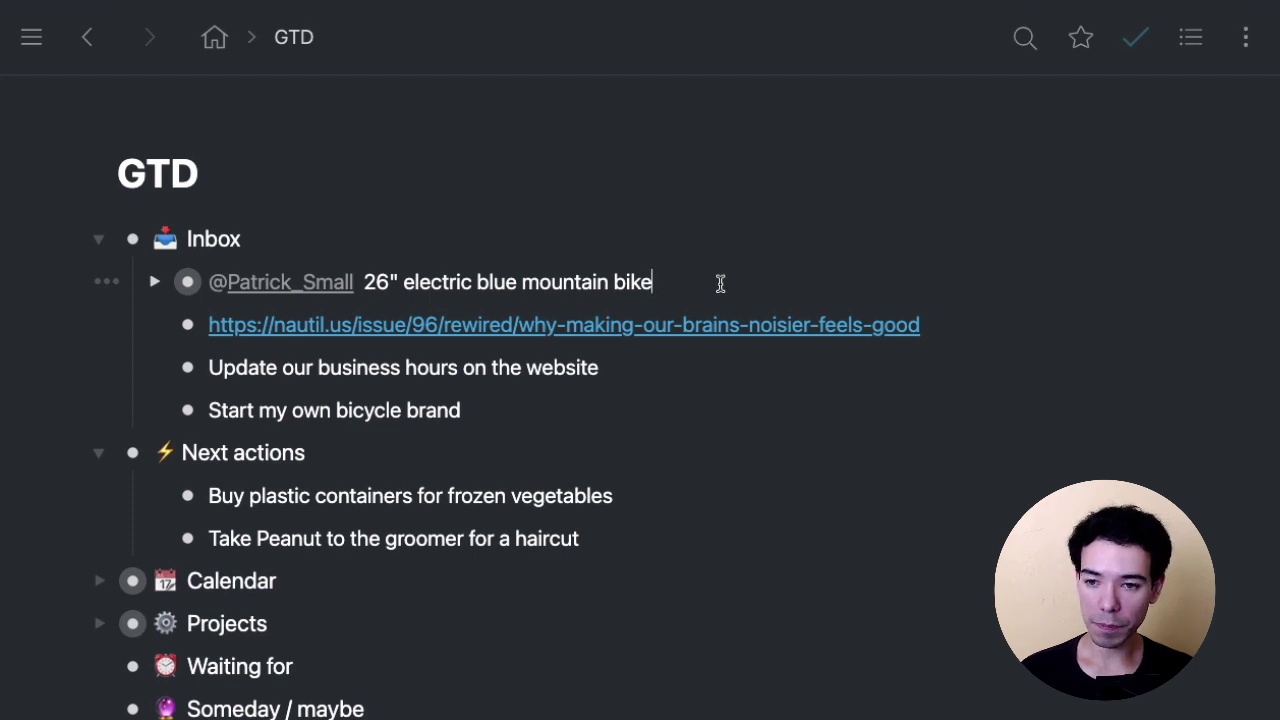
# Drag the 26" electric blue mountain bike item under Projects > Mountain bikes, then collapse Projects.
pyautogui.scroll(-1, 698, 250)
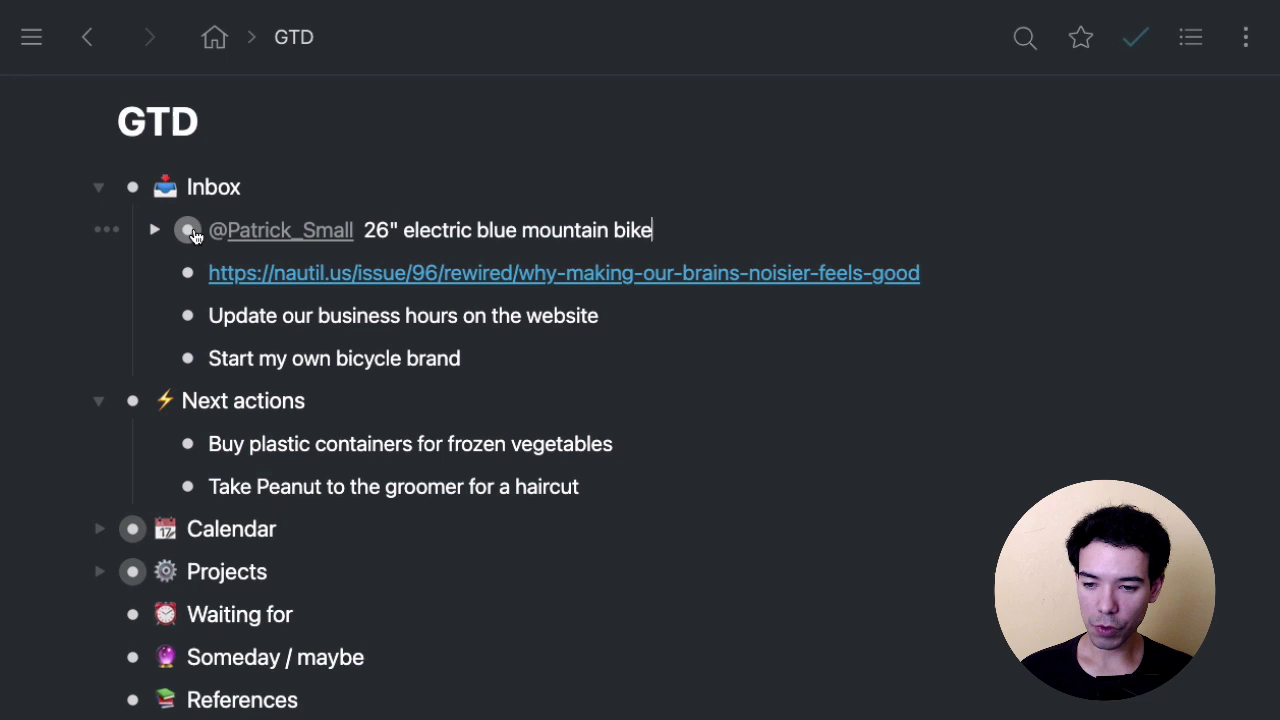
pyautogui.moveTo(193, 233)
pyautogui.mouseDown()
pyautogui.moveTo(257, 274)
pyautogui.moveTo(171, 225)
pyautogui.moveTo(188, 228)
pyautogui.mouseUp()
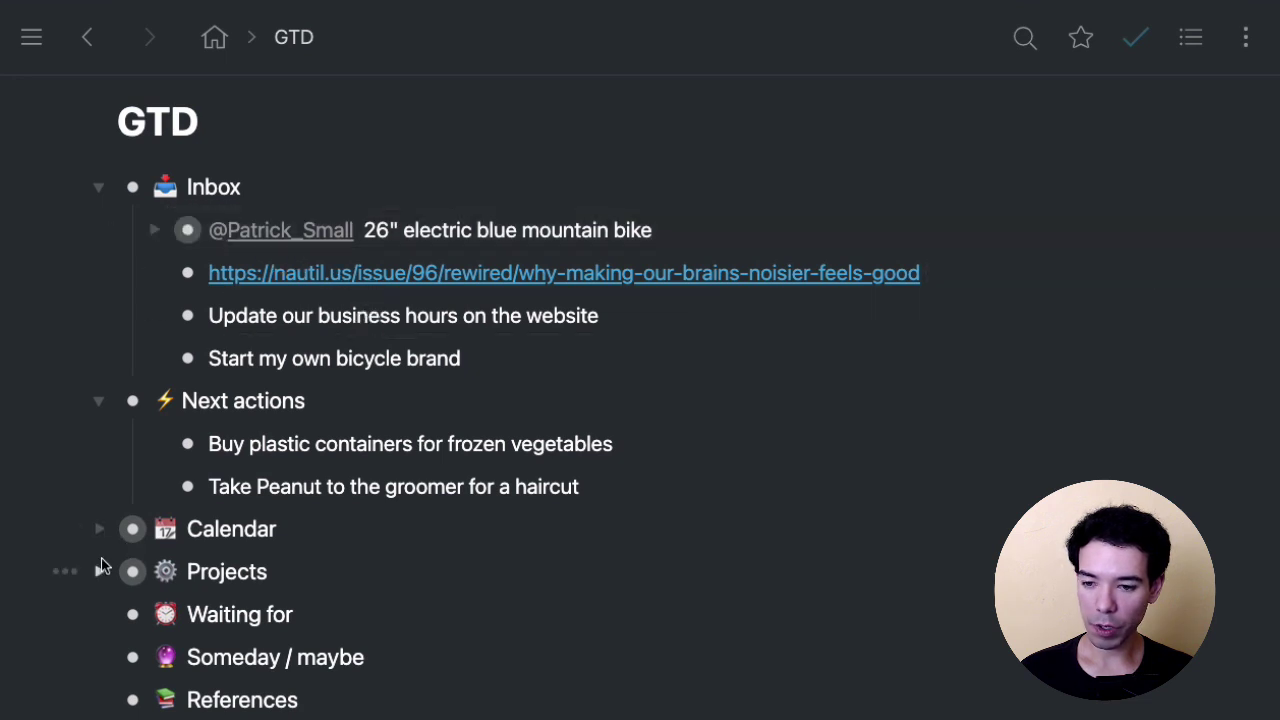
pyautogui.click(100, 571)
pyautogui.scroll(-2, 597, 500)
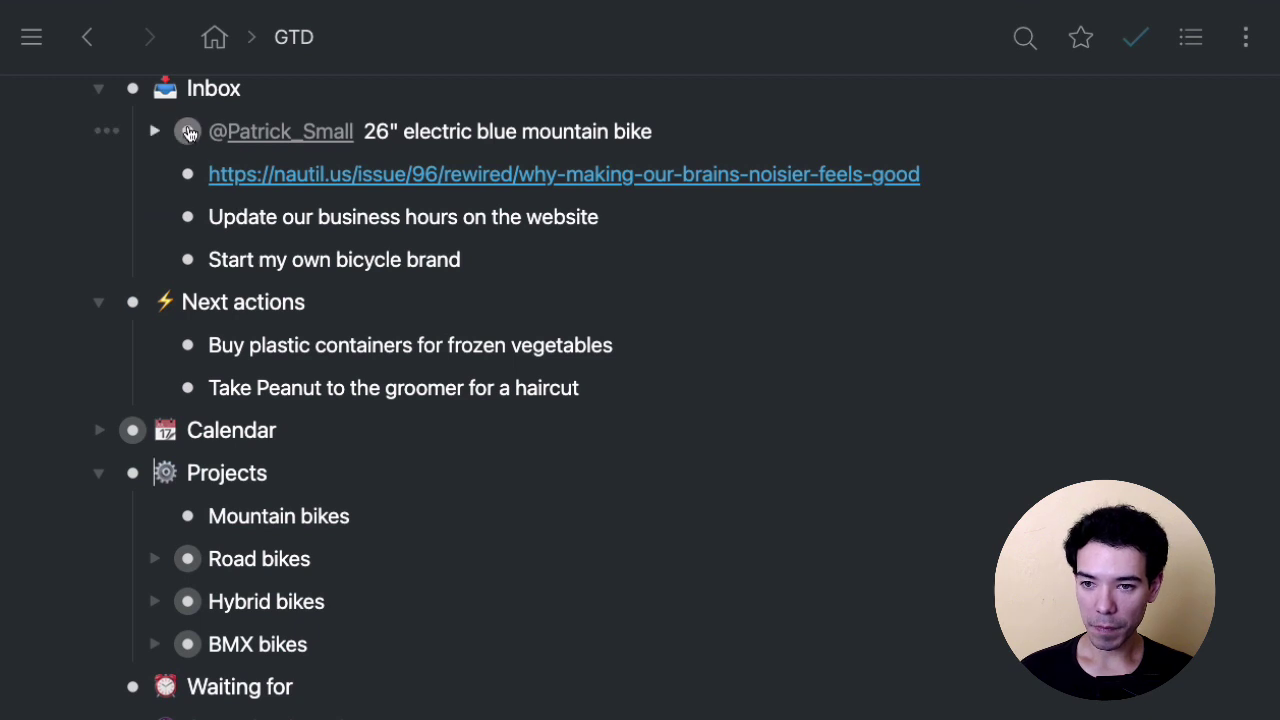
pyautogui.moveTo(188, 133); pyautogui.dragTo(244, 543)
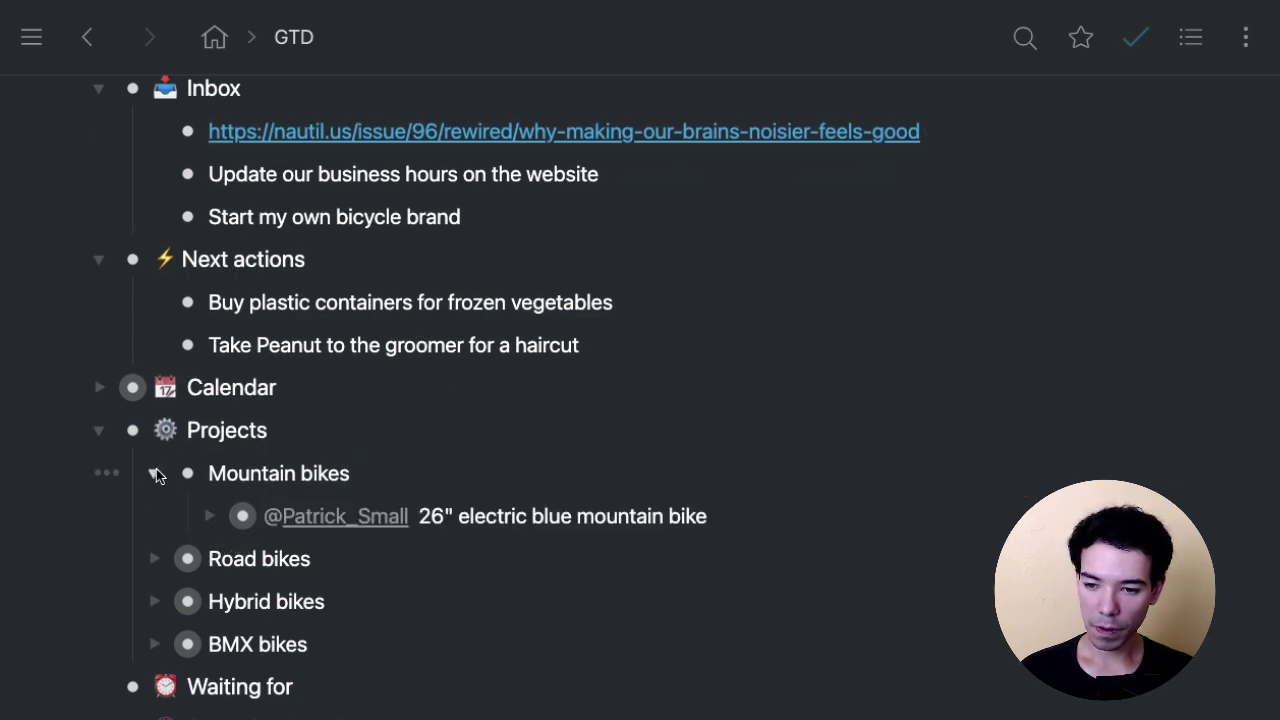
pyautogui.scroll(2, 400, 440)
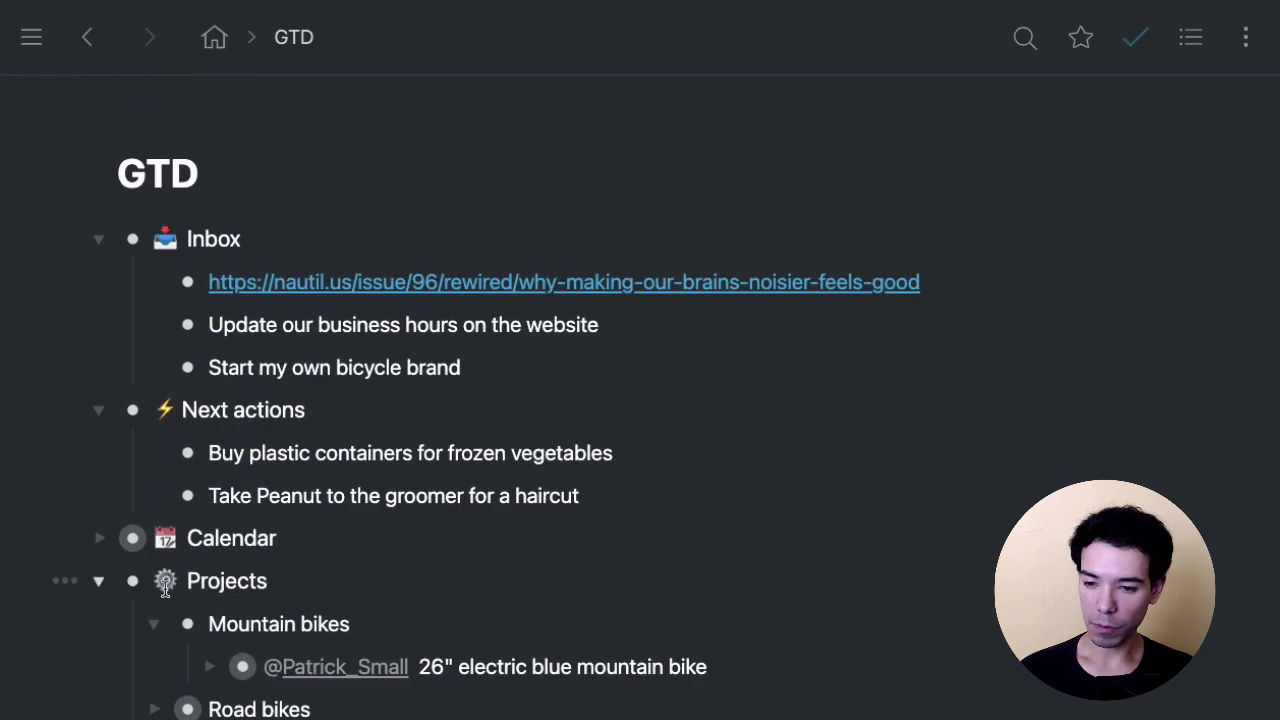
pyautogui.click(99, 581)
pyautogui.scroll(-1, 960, 289)
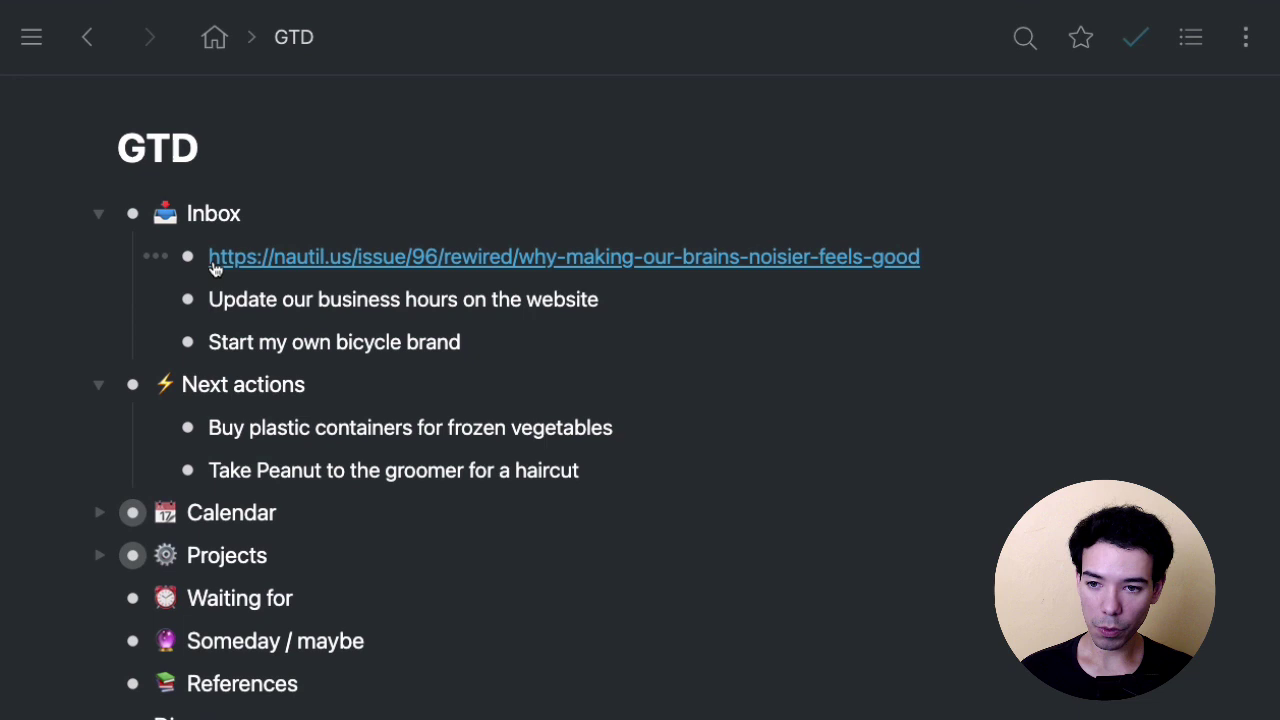
# File the nautil.us article link as a child of References and collapse References.
pyautogui.click(201, 262)
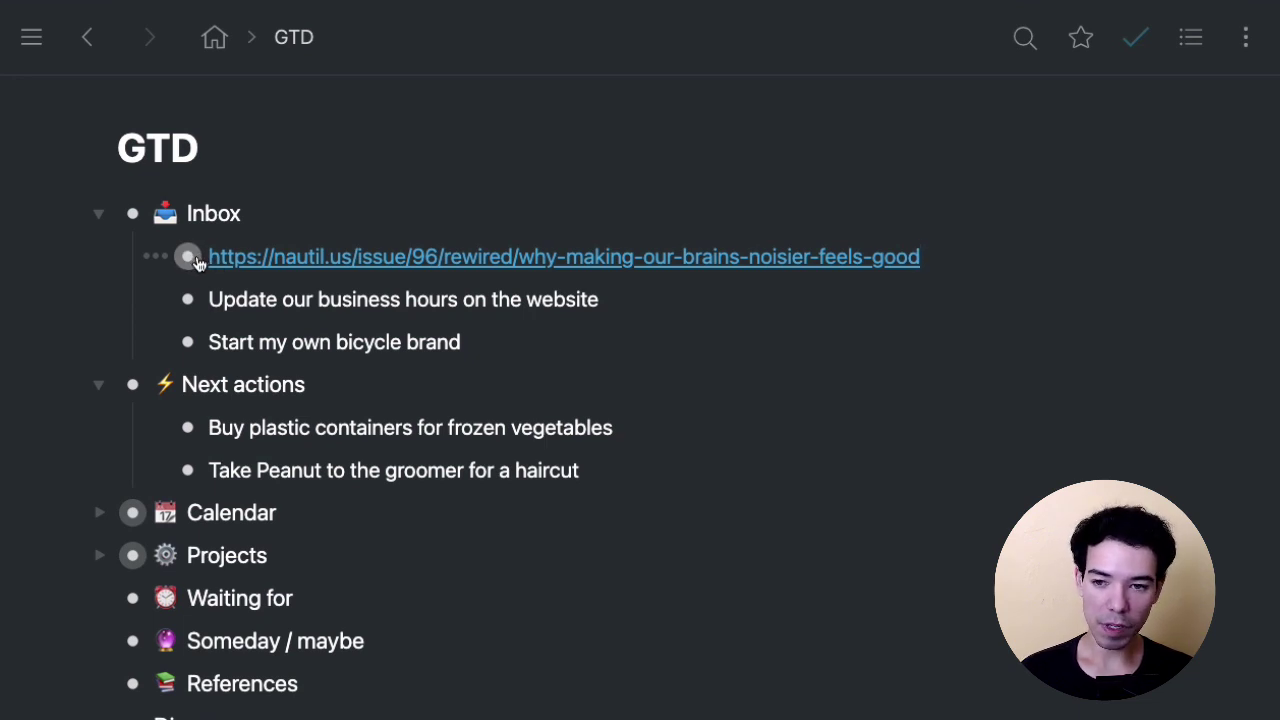
pyautogui.moveTo(198, 262); pyautogui.dragTo(236, 447)
pyautogui.scroll(-3, 455, 317)
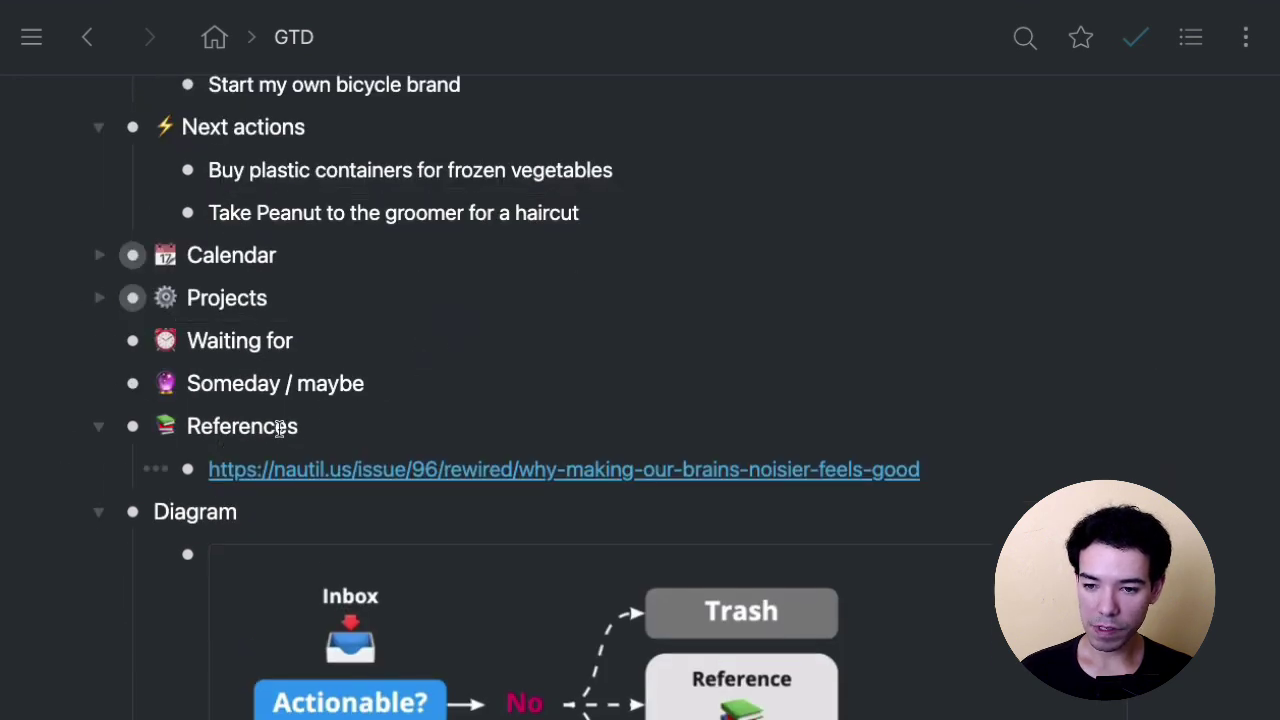
pyautogui.click(98, 426)
pyautogui.scroll(3, 601, 390)
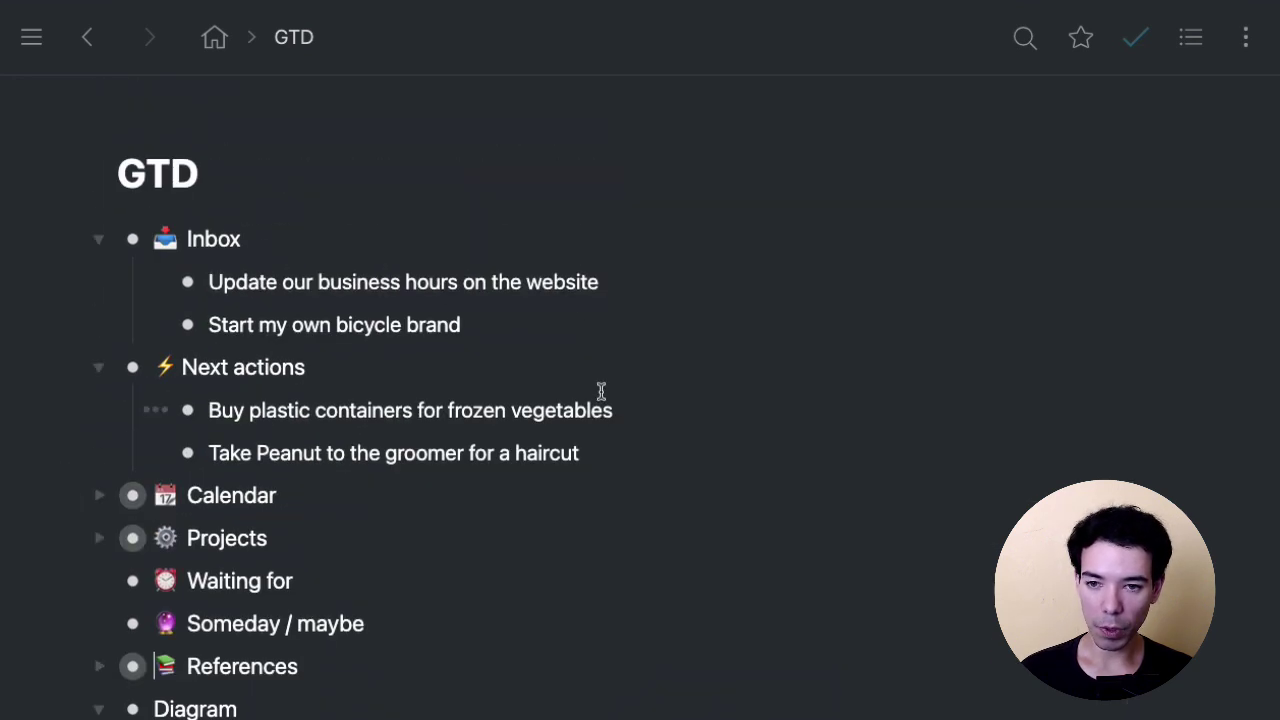
# Drag the business hours website update down under Waiting for.
pyautogui.click(654, 284)
pyautogui.scroll(-1, 655, 282)
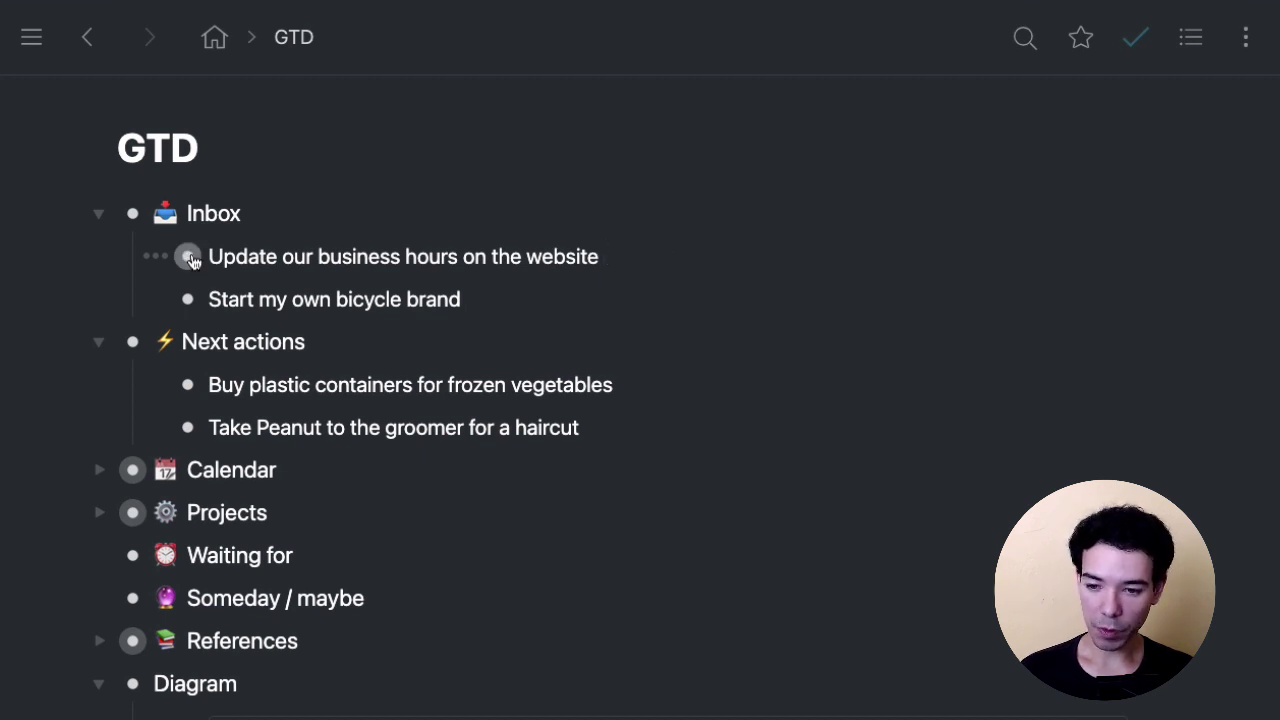
pyautogui.moveTo(190, 259); pyautogui.dragTo(191, 564)
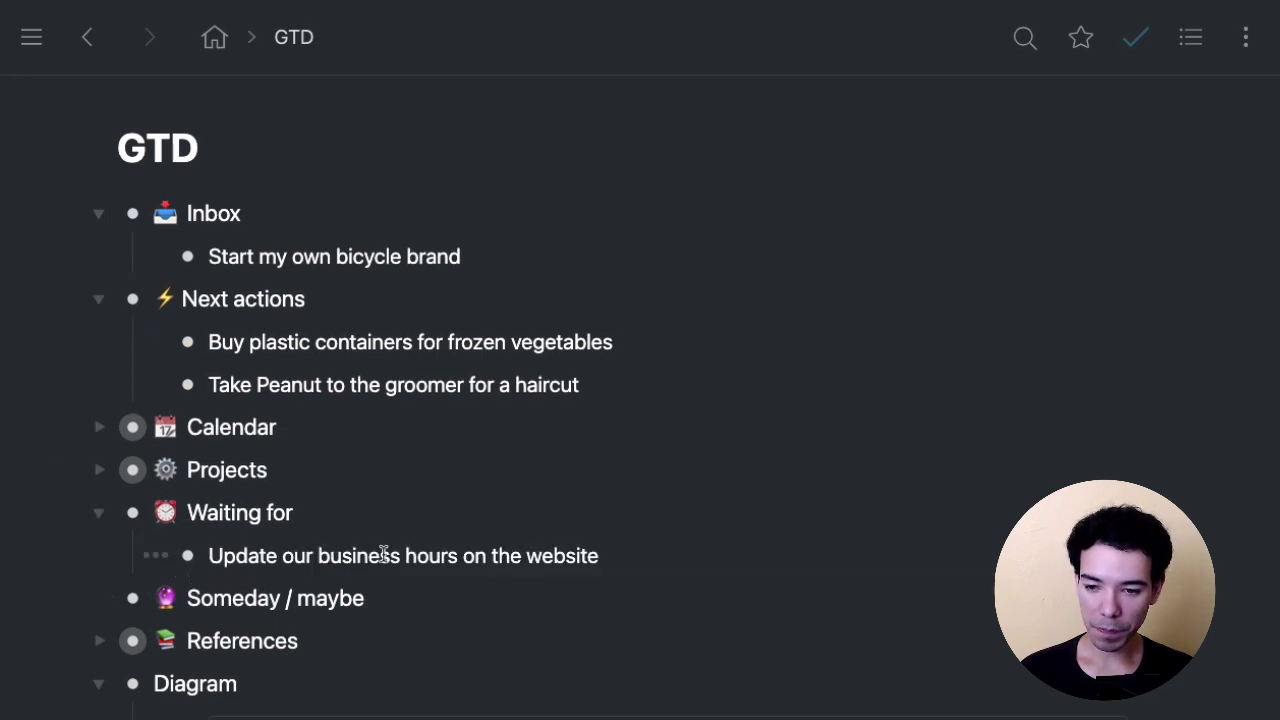
# Prefix the business-hours item with the delegate's @ mention and date it Thu, Mar 4, 2021.
pyautogui.press('Home')
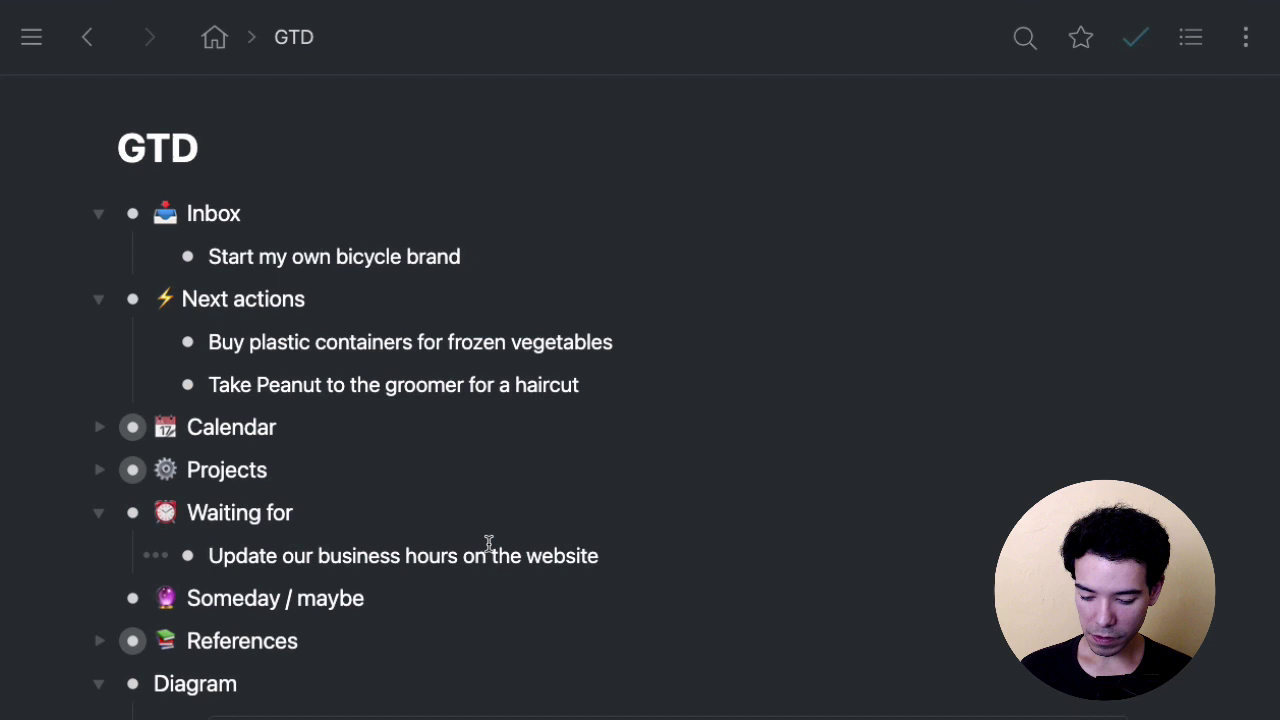
pyautogui.write('@sam')
pyautogui.press('End')
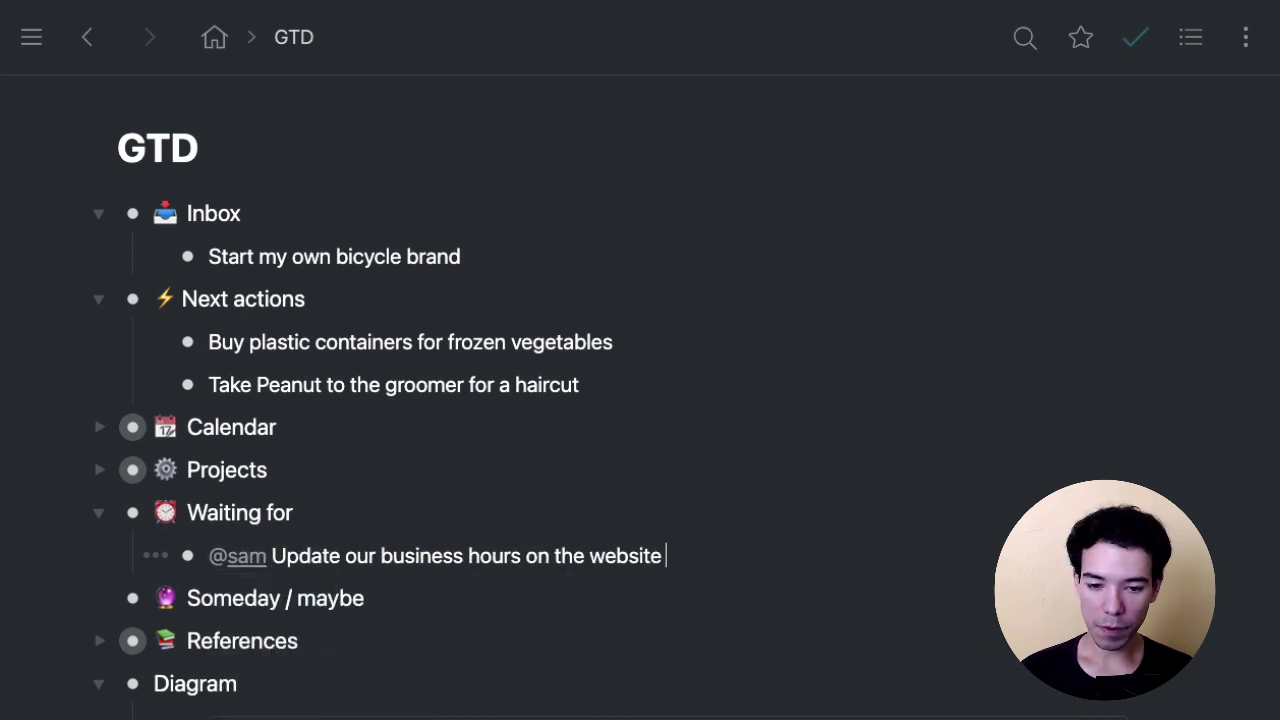
pyautogui.write('to')
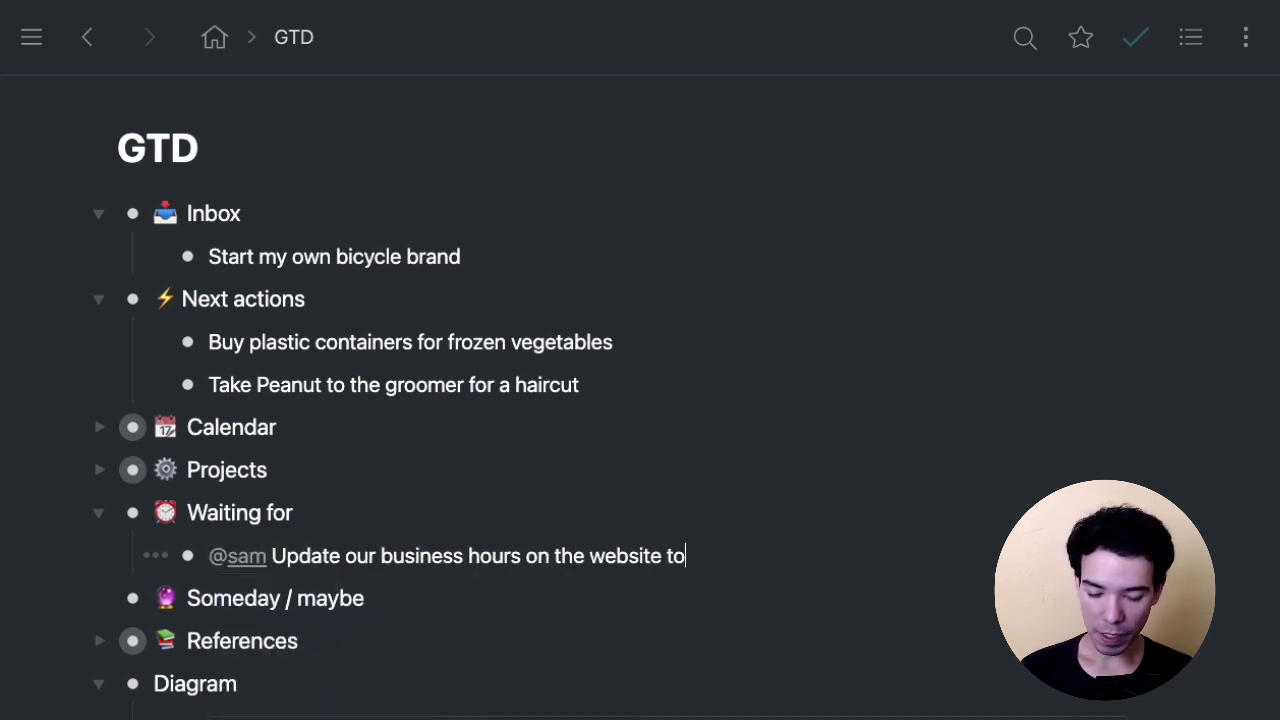
pyautogui.write('day')
pyautogui.press('Tab')
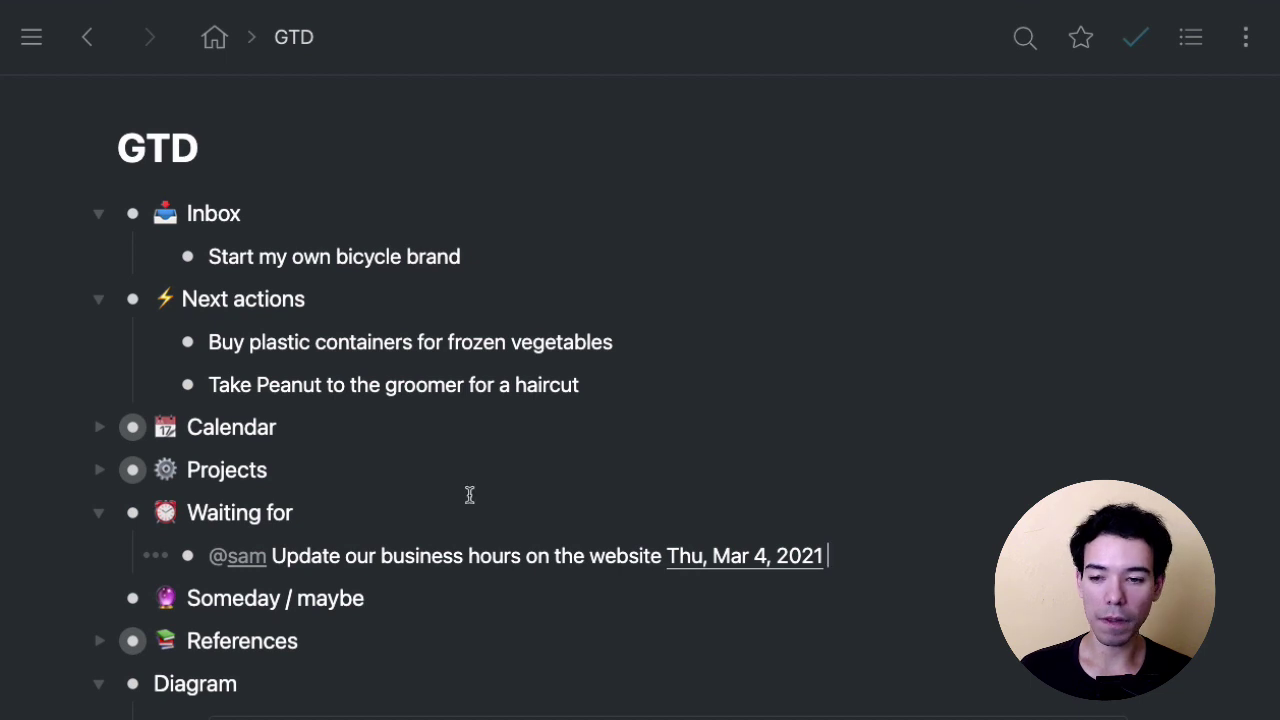
# Collapse Waiting for and file 'Start my own bicycle brand' under Someday / maybe.
pyautogui.click(99, 513)
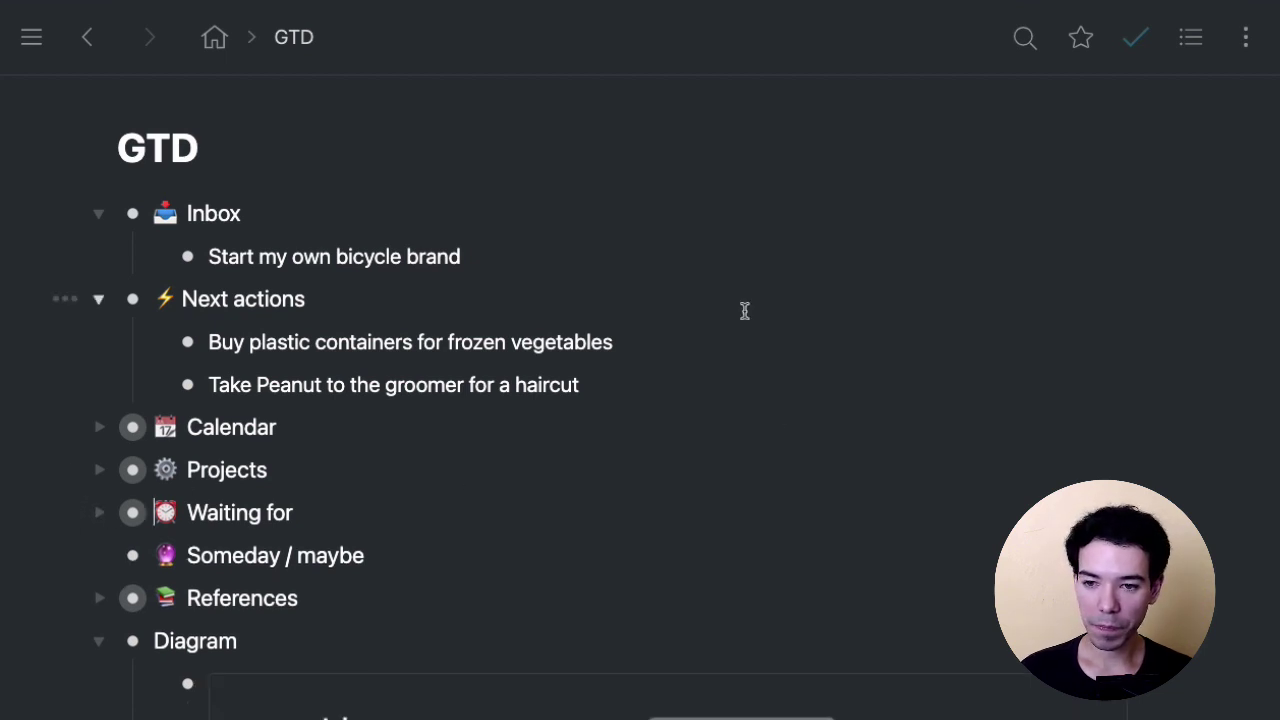
pyautogui.click(600, 274)
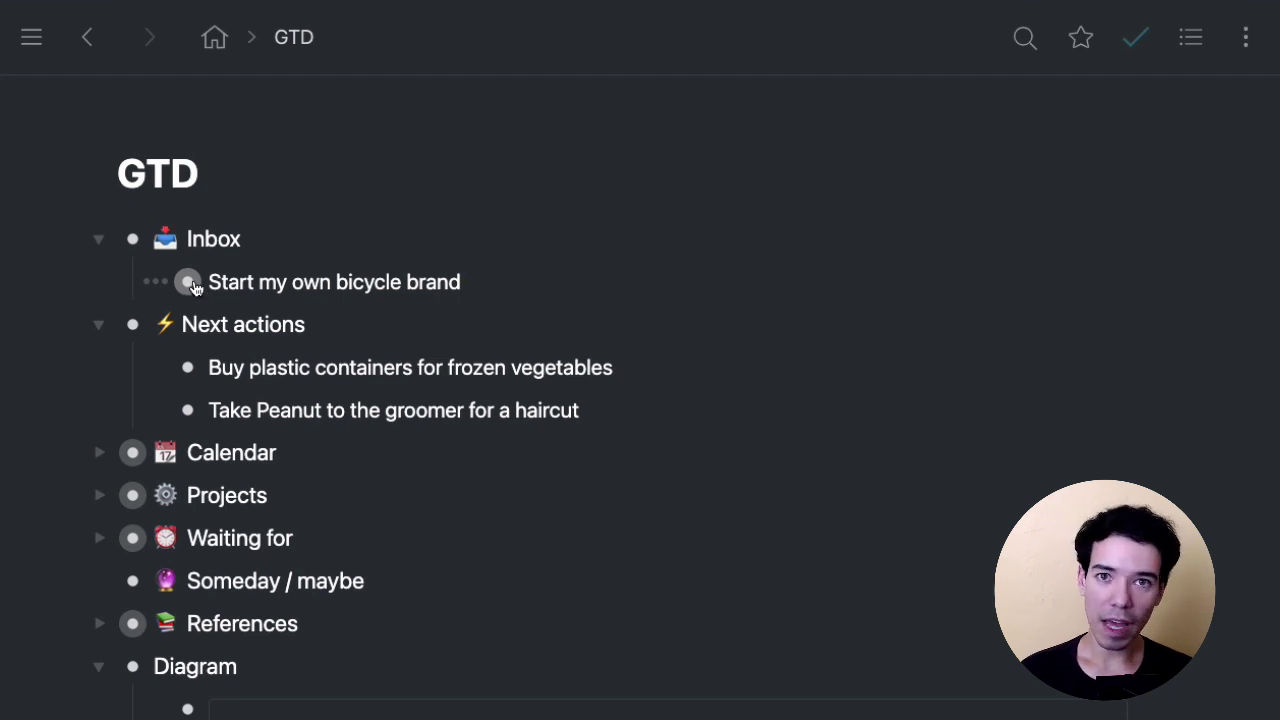
pyautogui.tripleClick(263, 279)
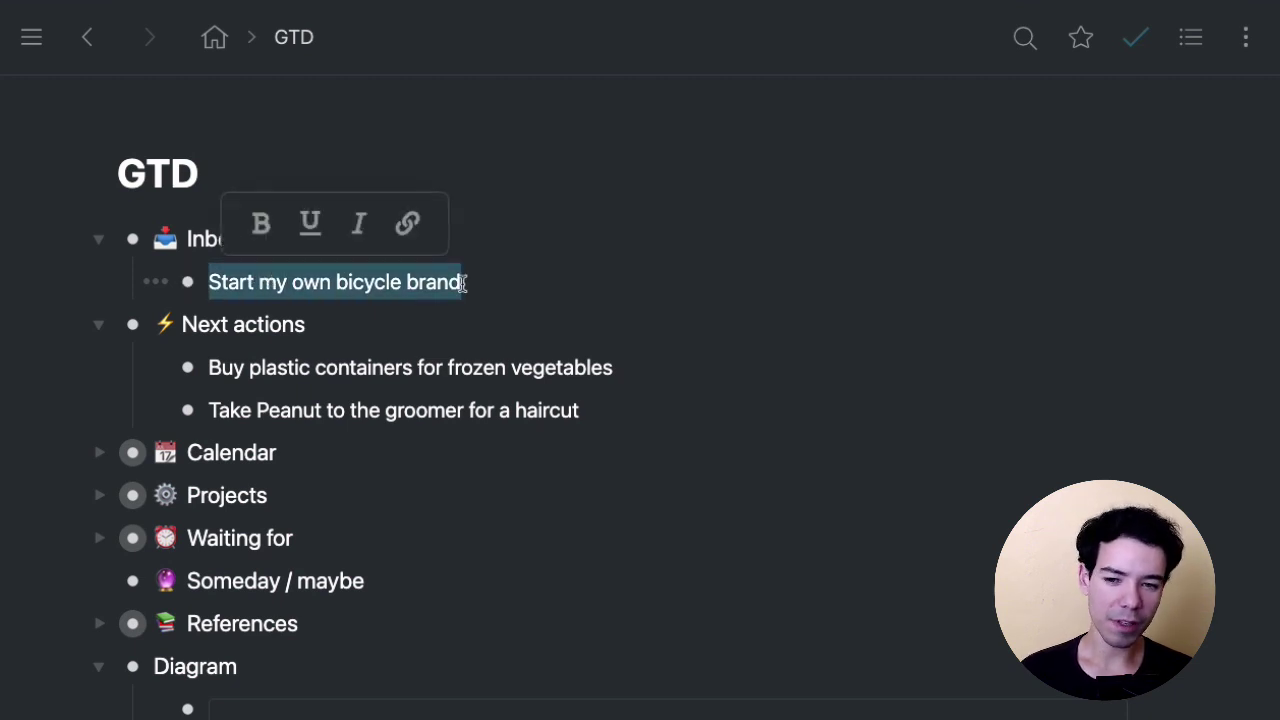
pyautogui.click(513, 281)
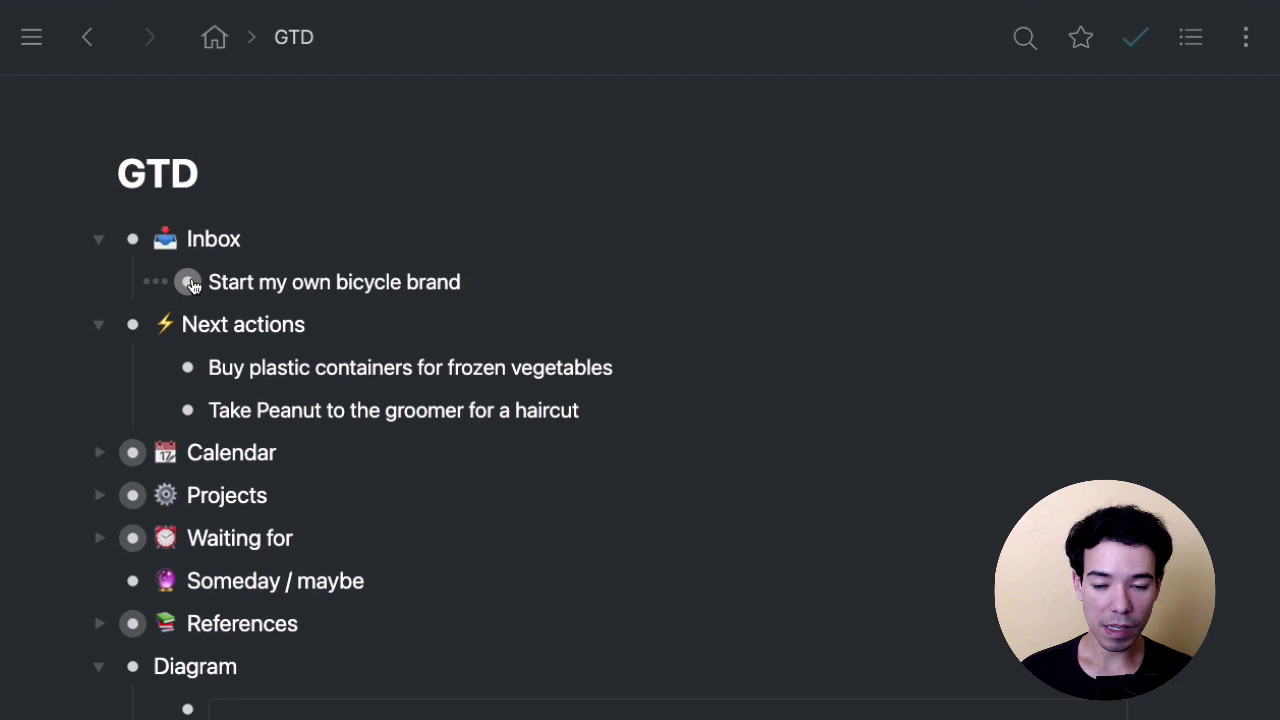
pyautogui.moveTo(190, 283); pyautogui.dragTo(186, 586)
pyautogui.click(105, 541)
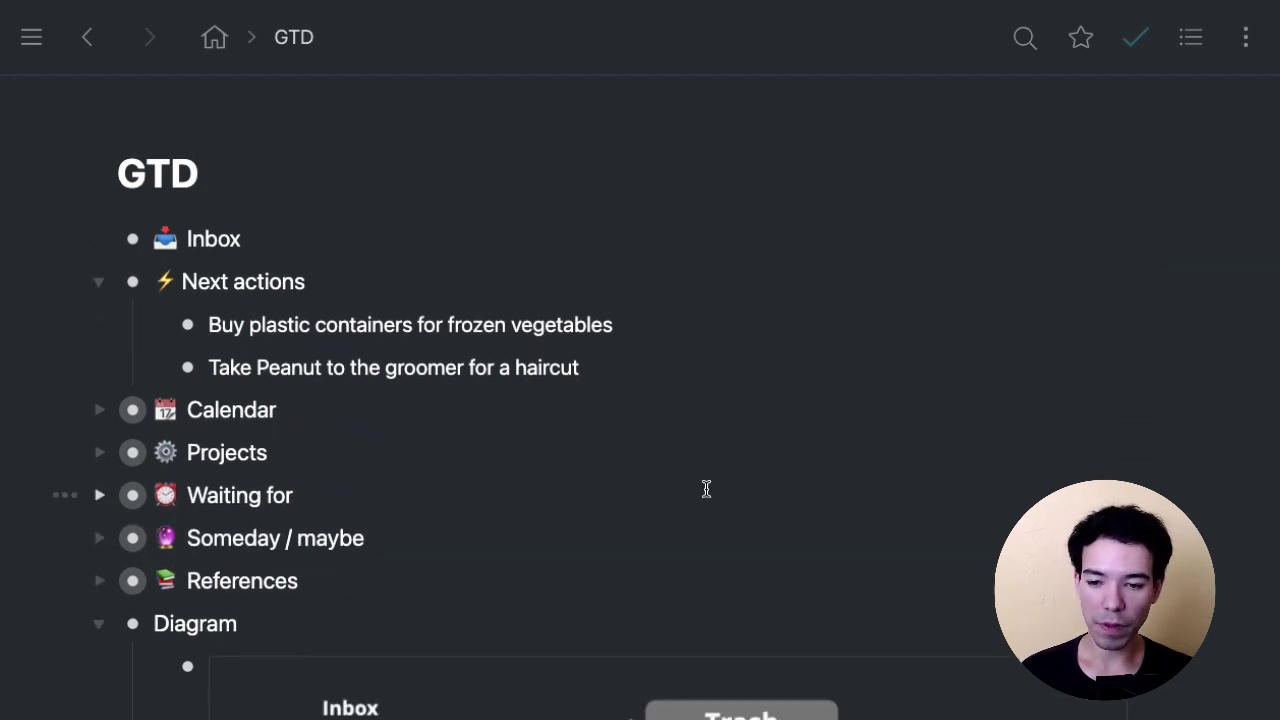
pyautogui.click(722, 507)
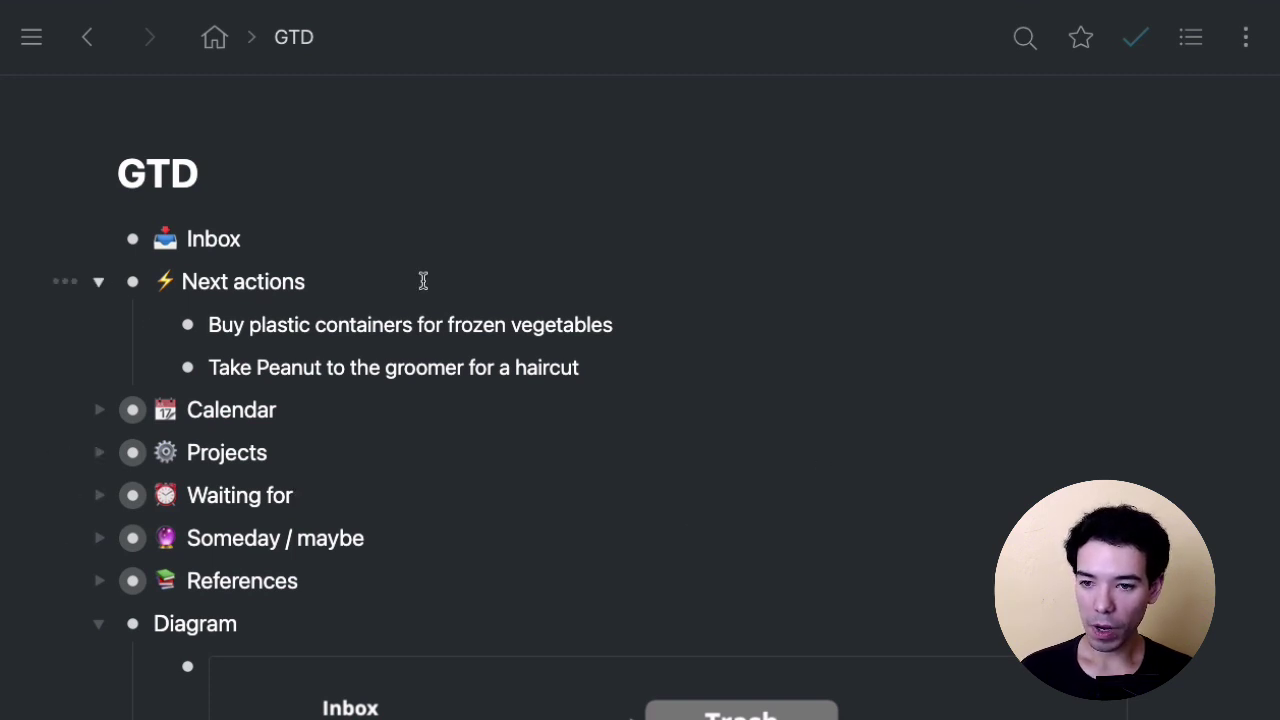
pyautogui.click(310, 280)
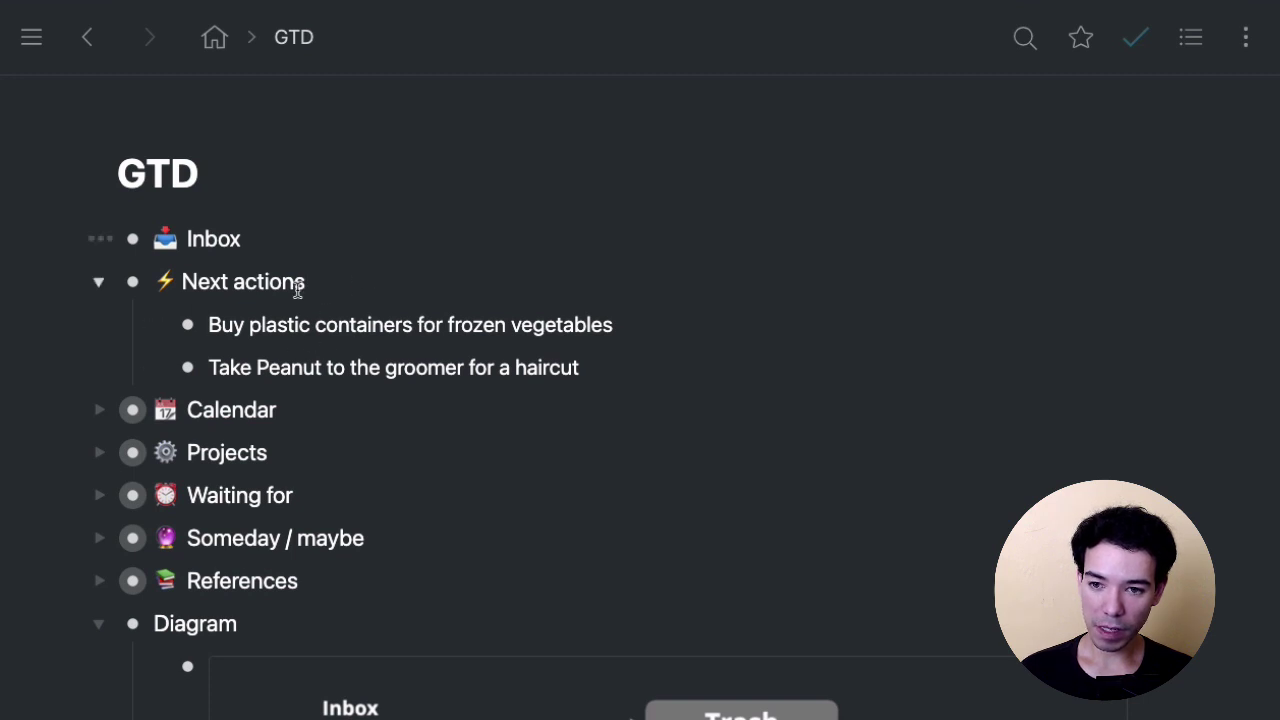
pyautogui.click(682, 304)
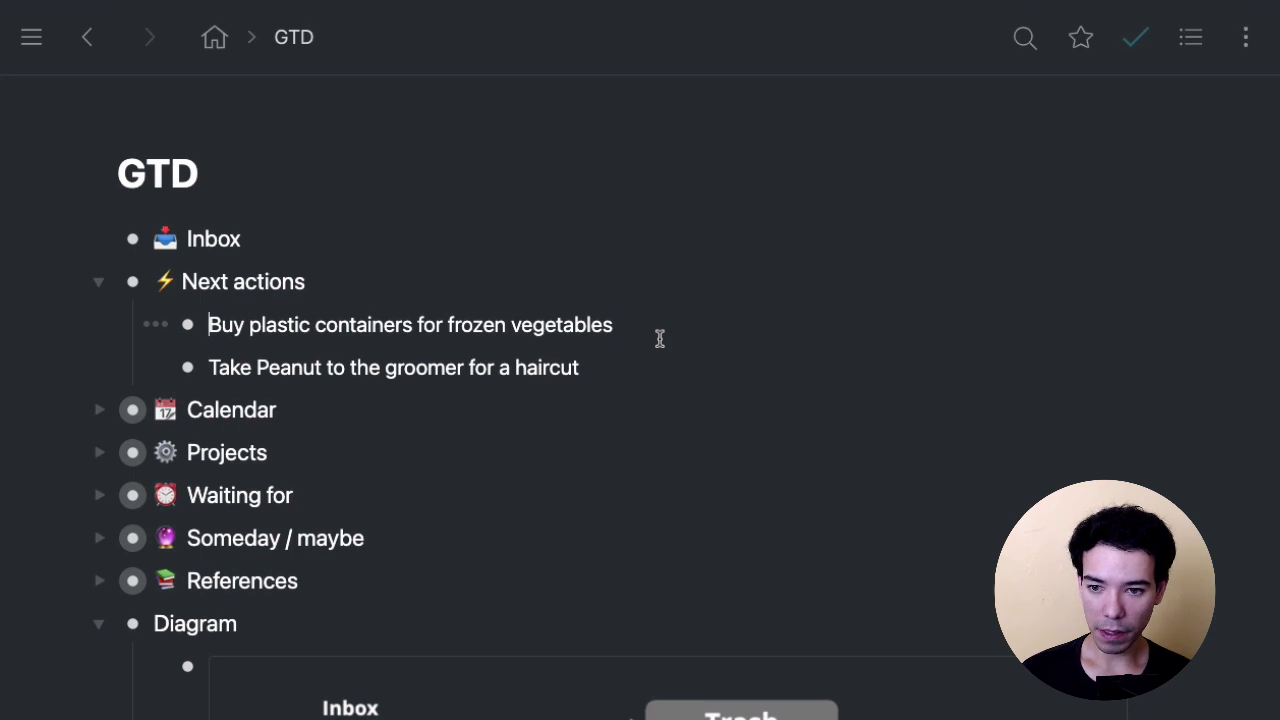
# Tag the plastic containers item #shopping and the Peanut groomer item #home.
pyautogui.press('Home')
pyautogui.write('#shopping')
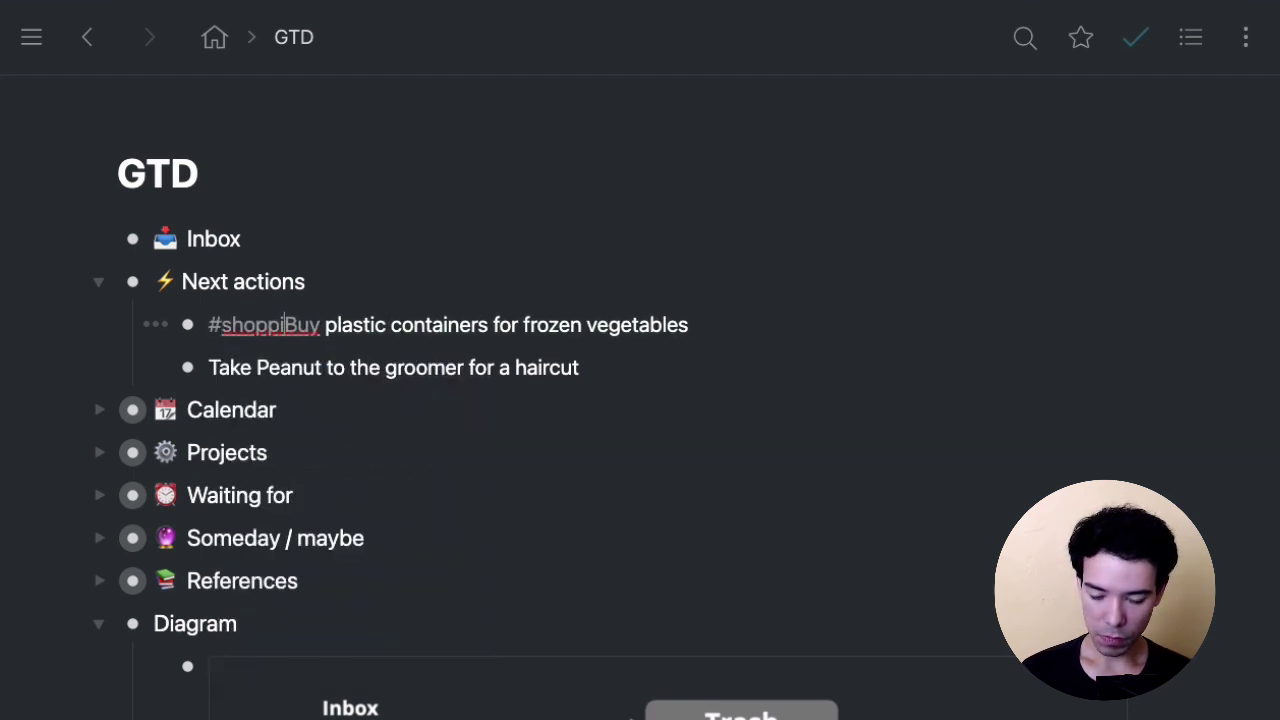
pyautogui.click(209, 367)
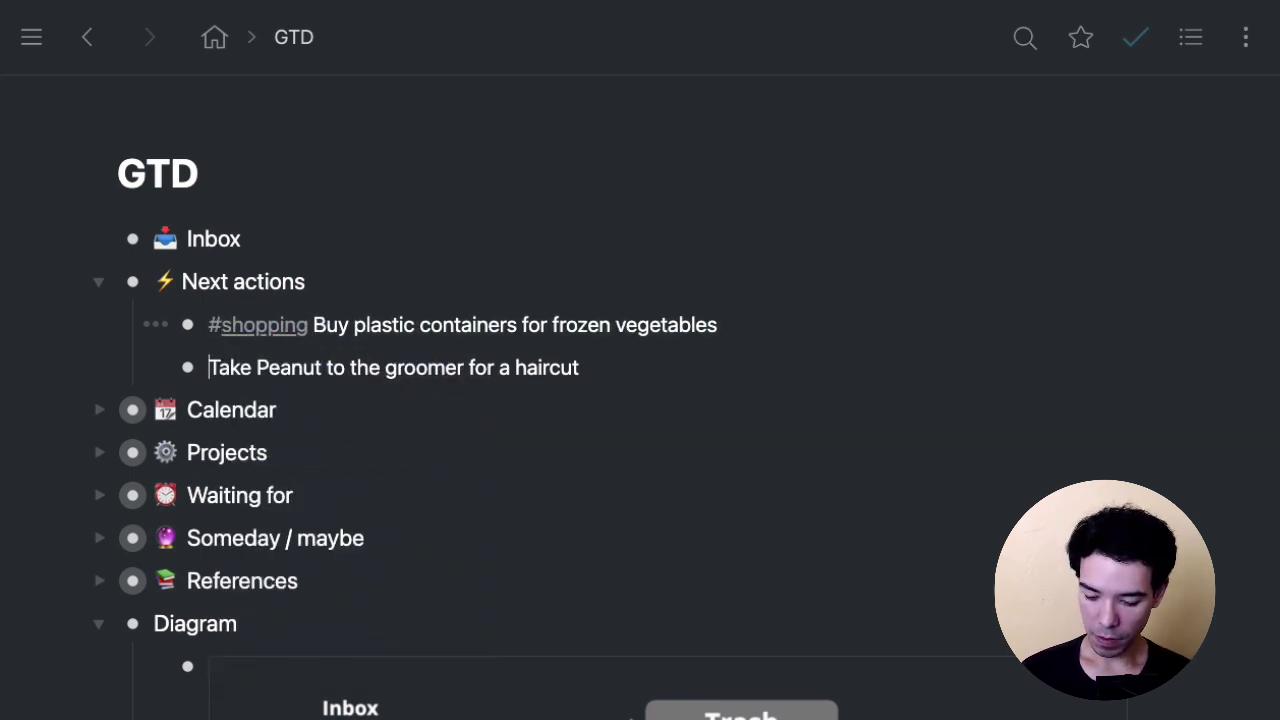
pyautogui.write('#home')
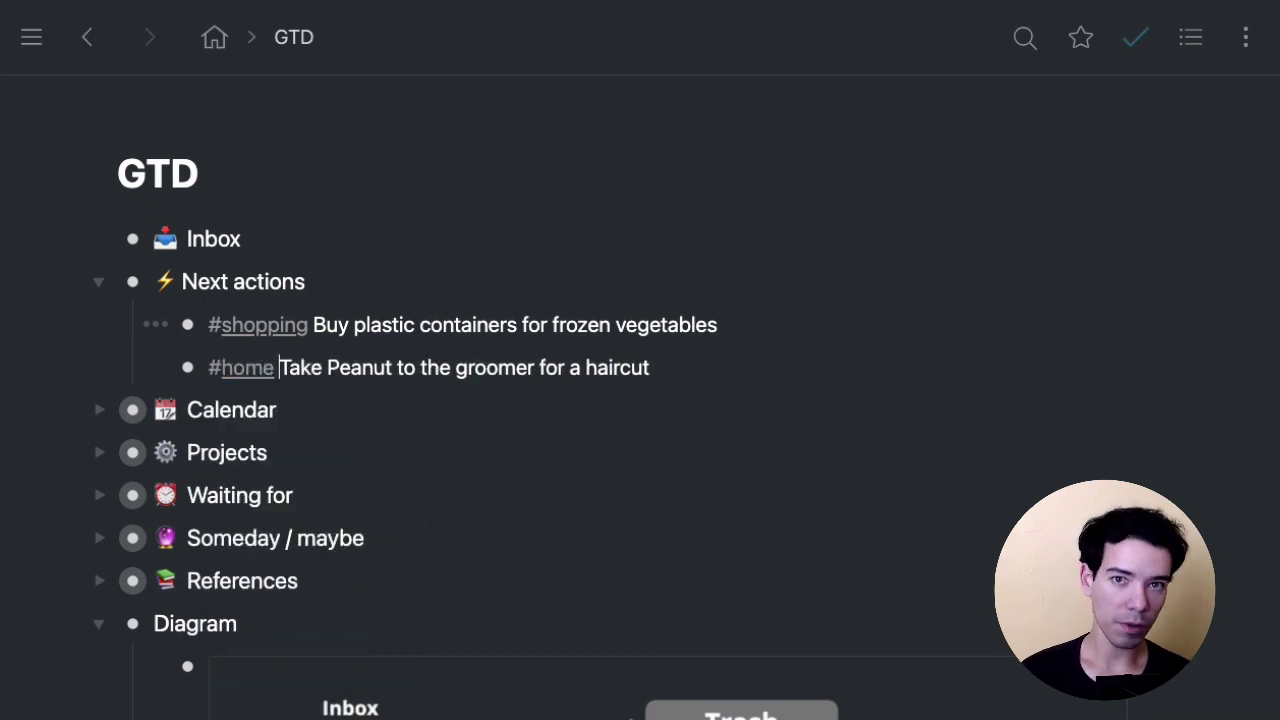
pyautogui.click(751, 362)
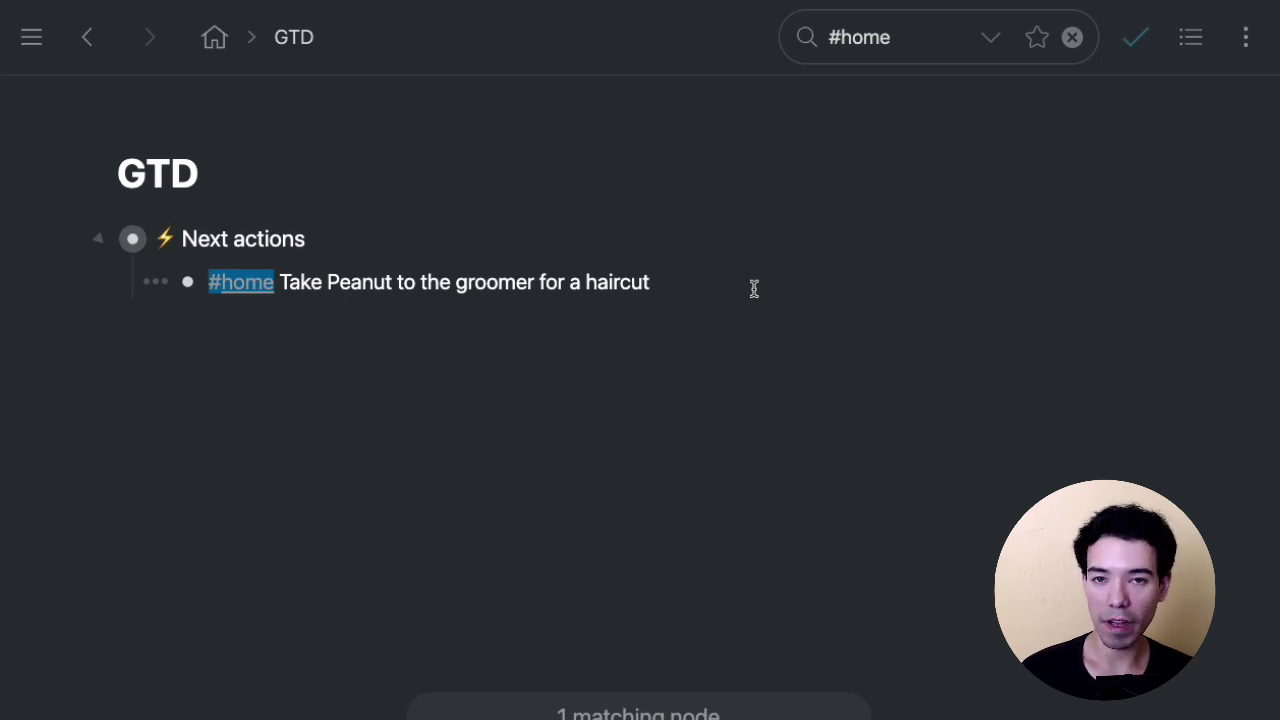
# Clear the #home search filter and return to the groomer task line.
pyautogui.click(246, 283)
pyautogui.click(699, 366)
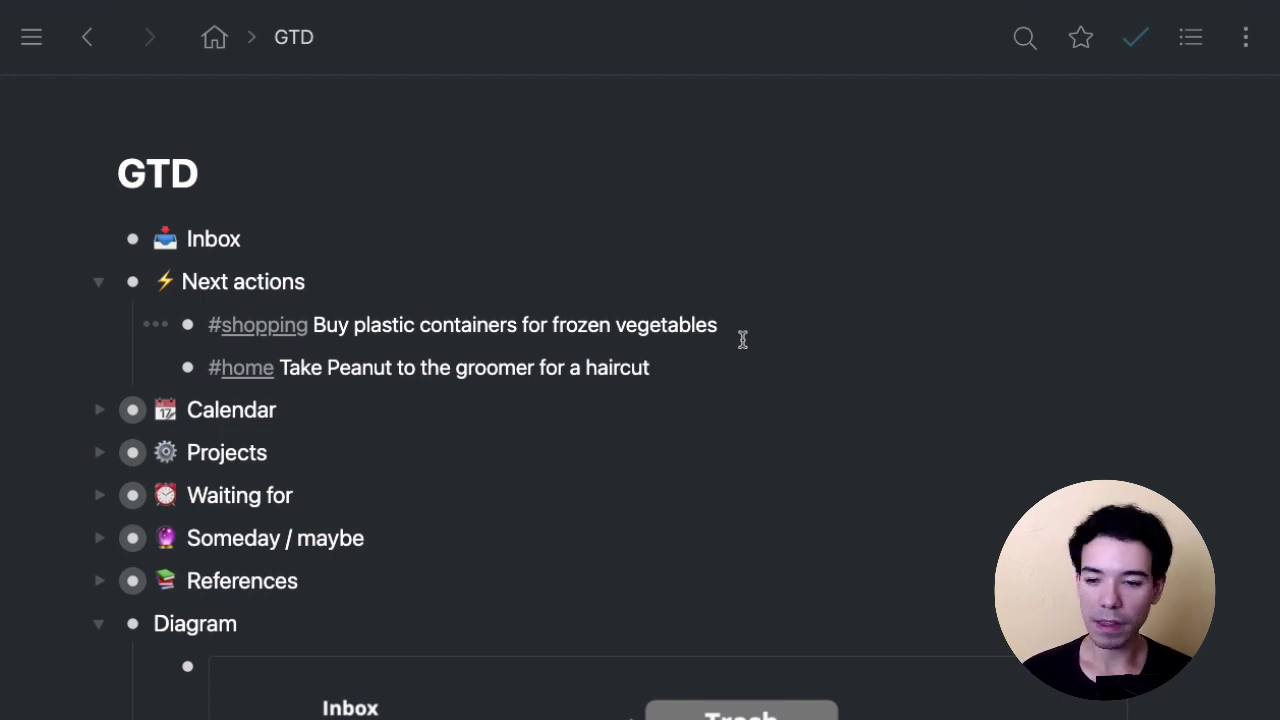
# Expand Projects and the mountain bike item, reviewing its sand, paint neon-yellow and grease subtasks.
pyautogui.scroll(-1, 748, 349)
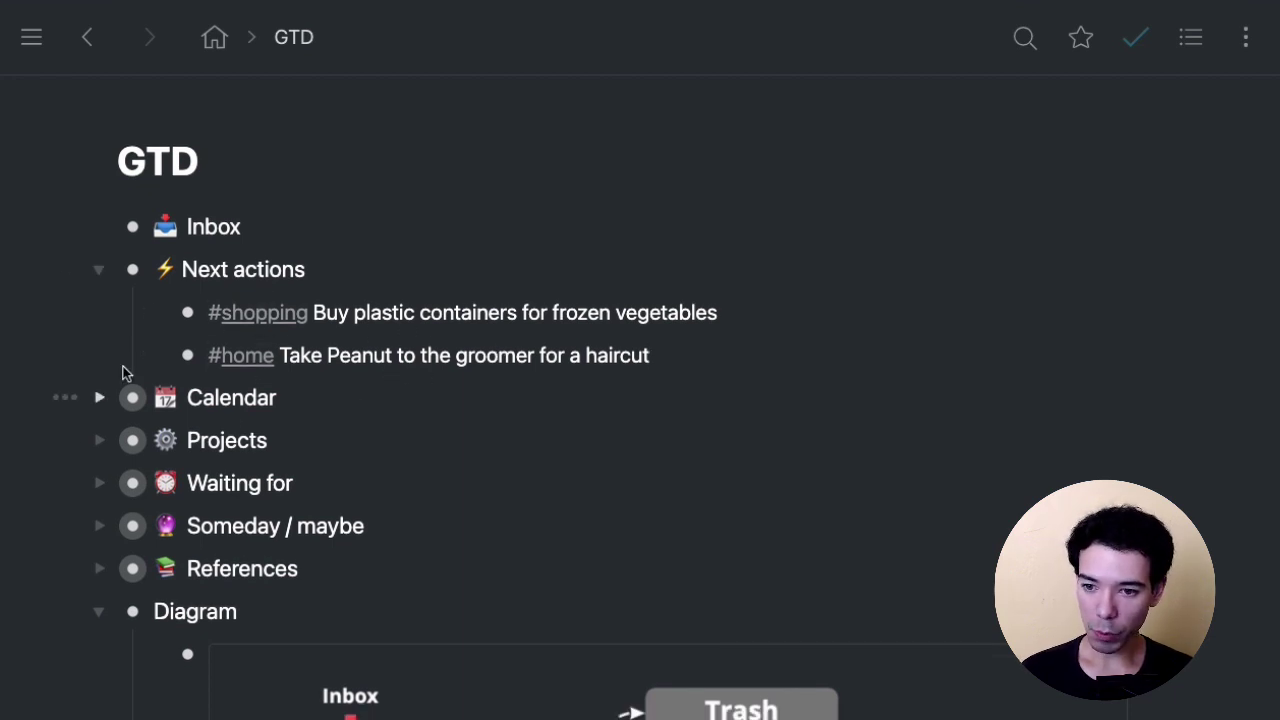
pyautogui.click(101, 439)
pyautogui.click(790, 516)
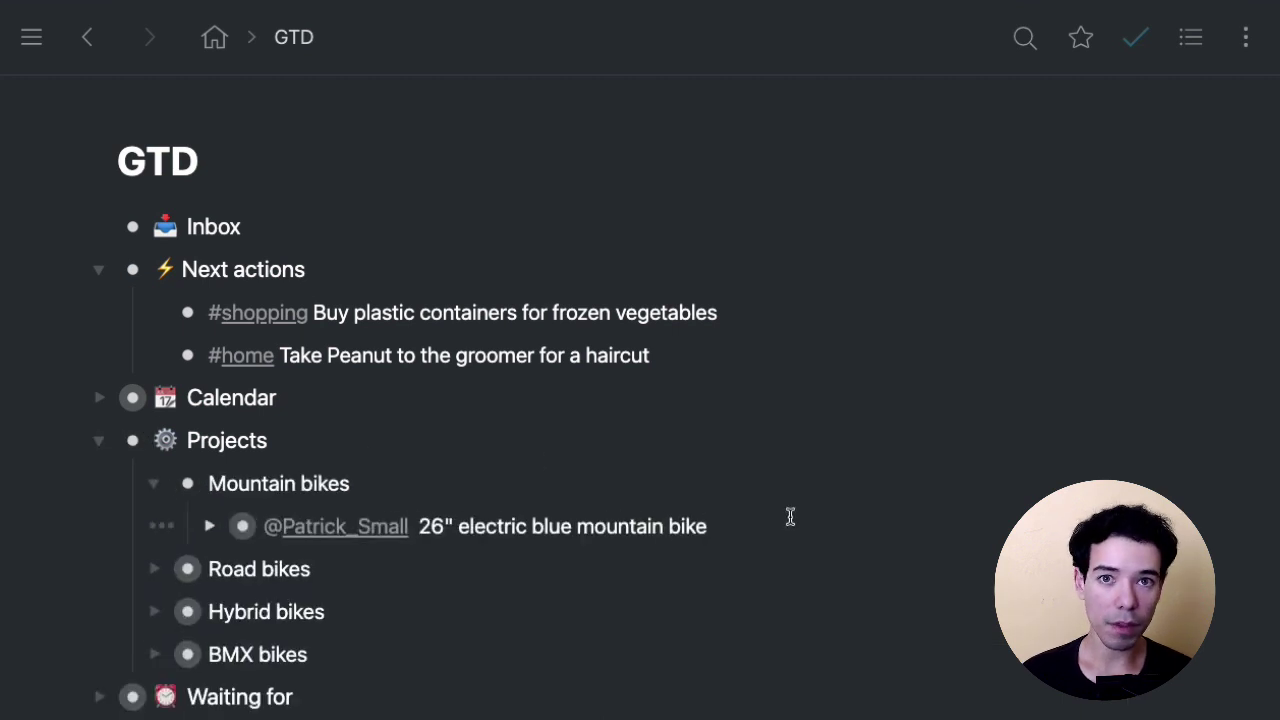
pyautogui.hotkey('ctrl', 'Down')
pyautogui.scroll(-2, 789, 517)
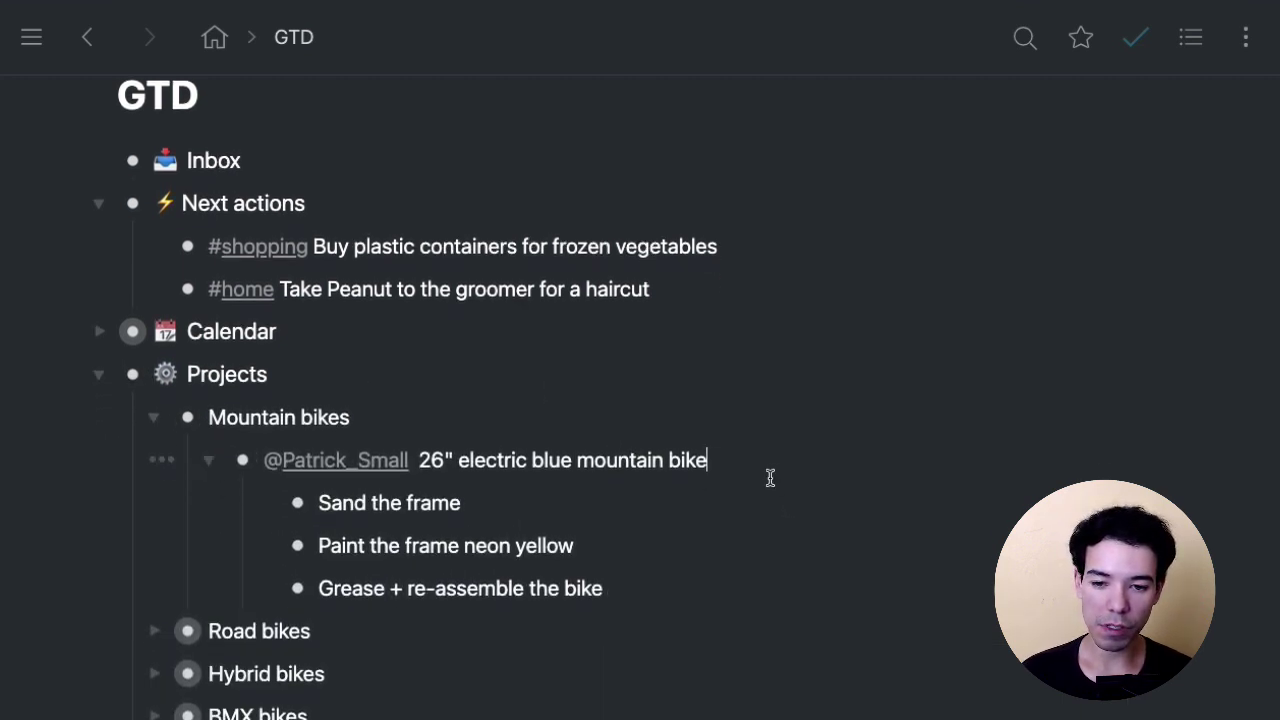
pyautogui.click(675, 481)
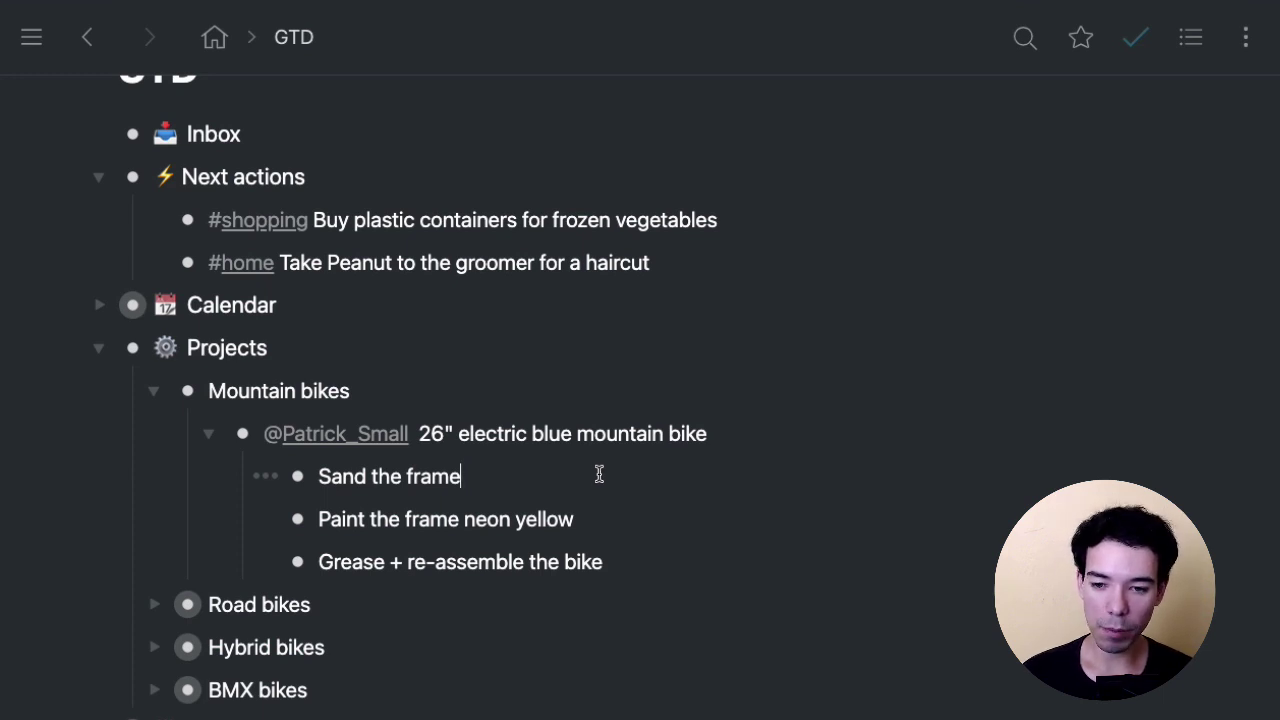
pyautogui.click(643, 519)
pyautogui.click(654, 563)
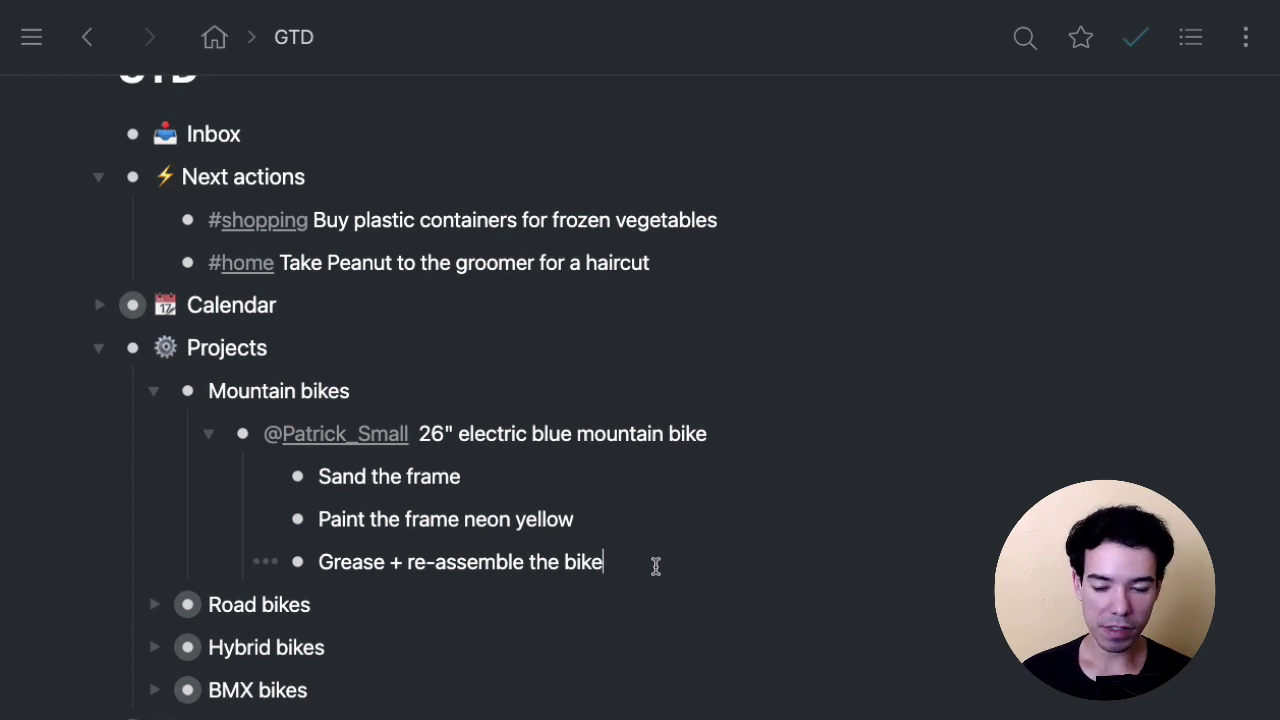
pyautogui.click(636, 466)
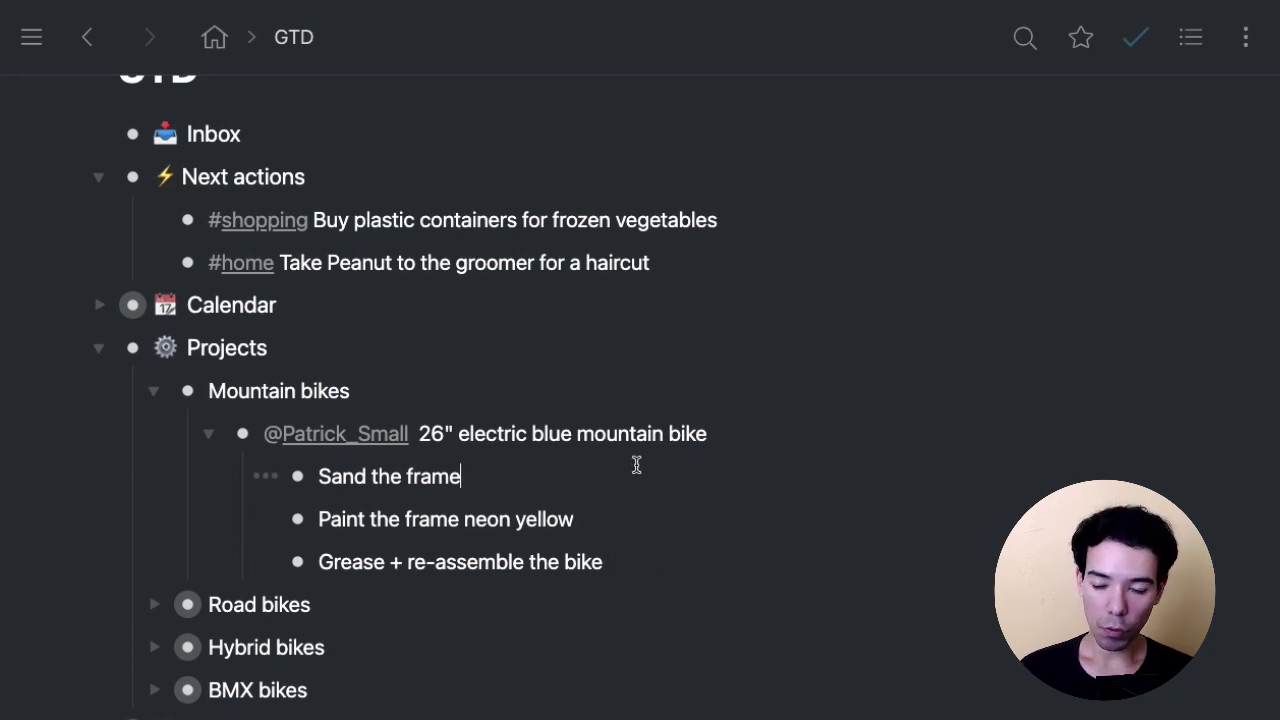
pyautogui.scroll(1, 636, 465)
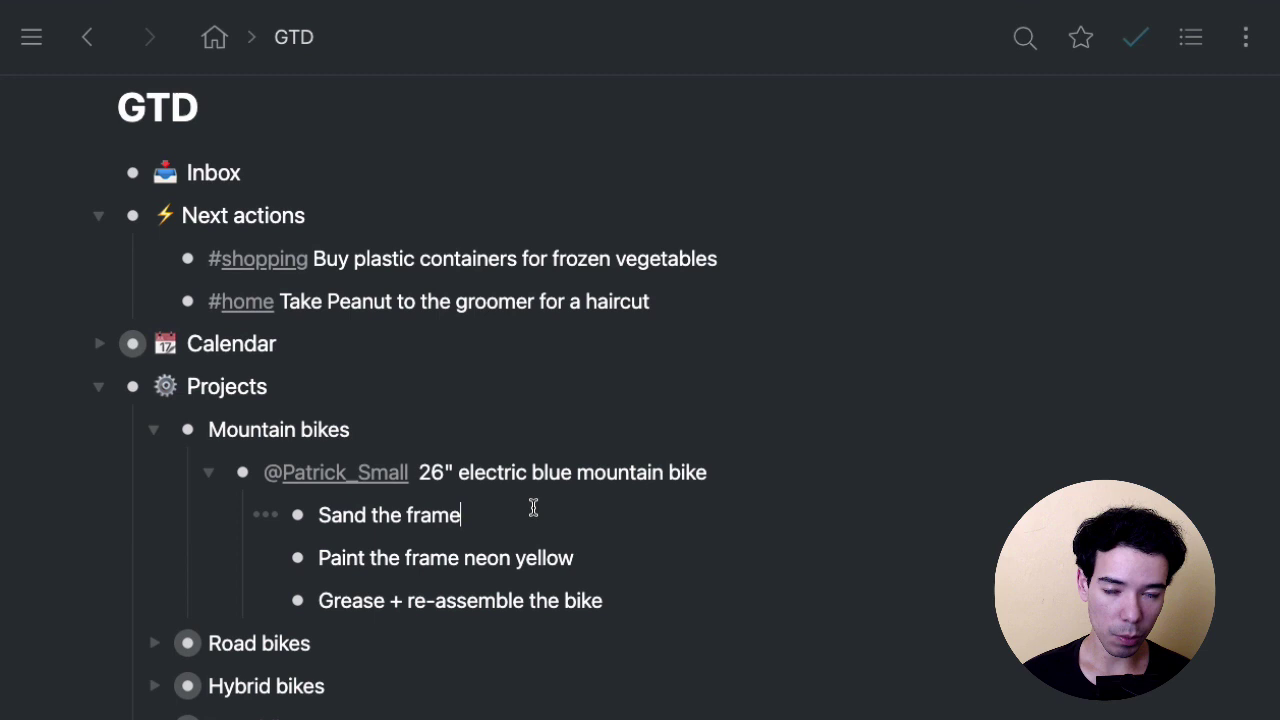
# Copy the Sand the frame subtask as a mirror.
pyautogui.press('Right')
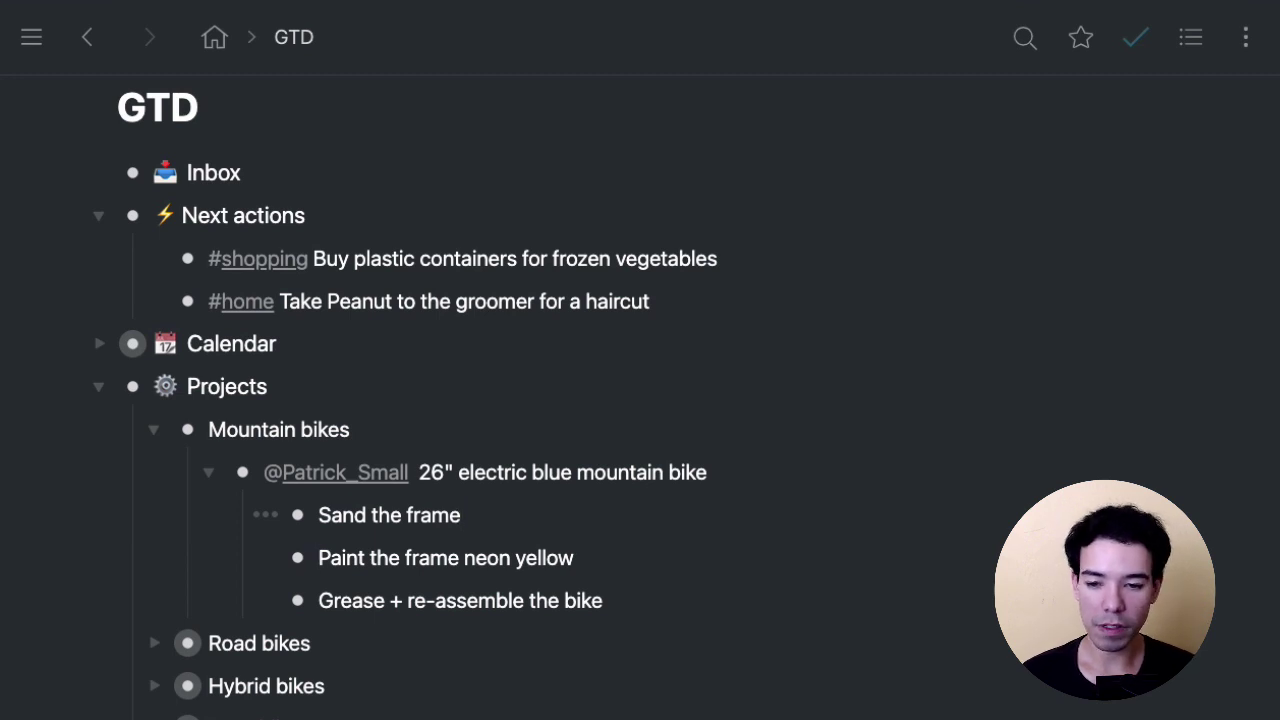
pyautogui.click(584, 510)
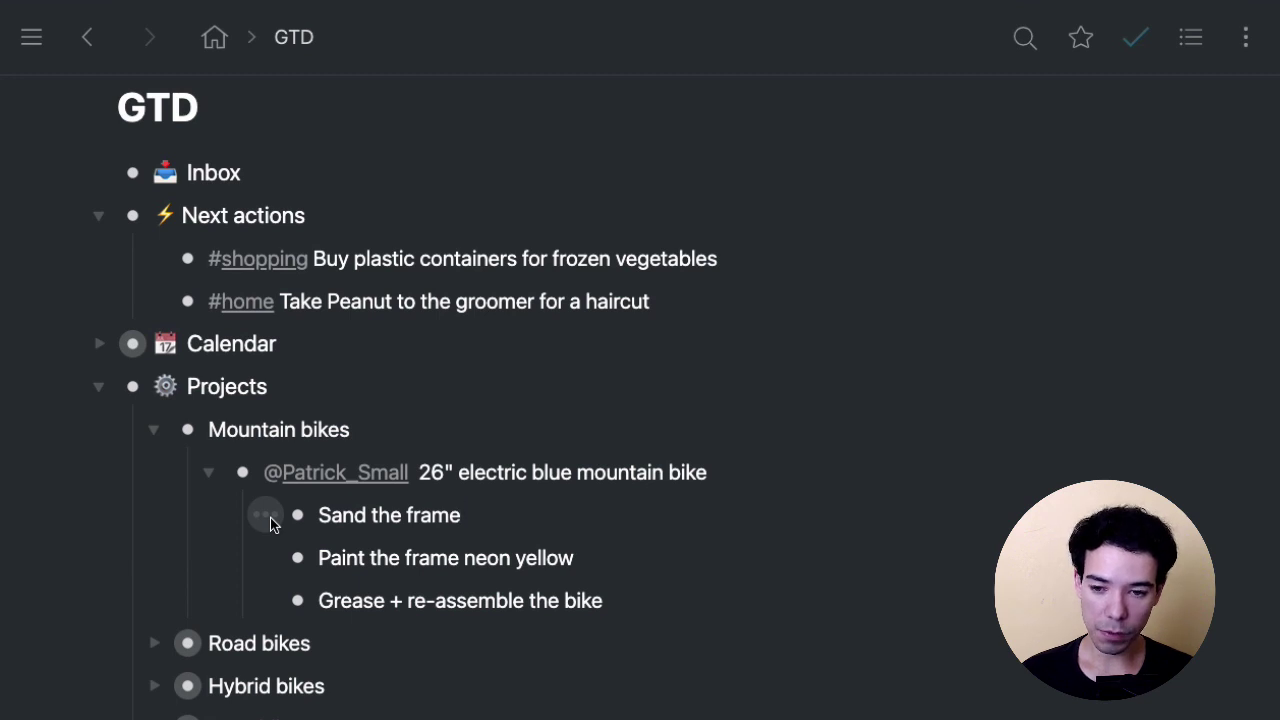
pyautogui.click(266, 516)
pyautogui.scroll(-2, 420, 540)
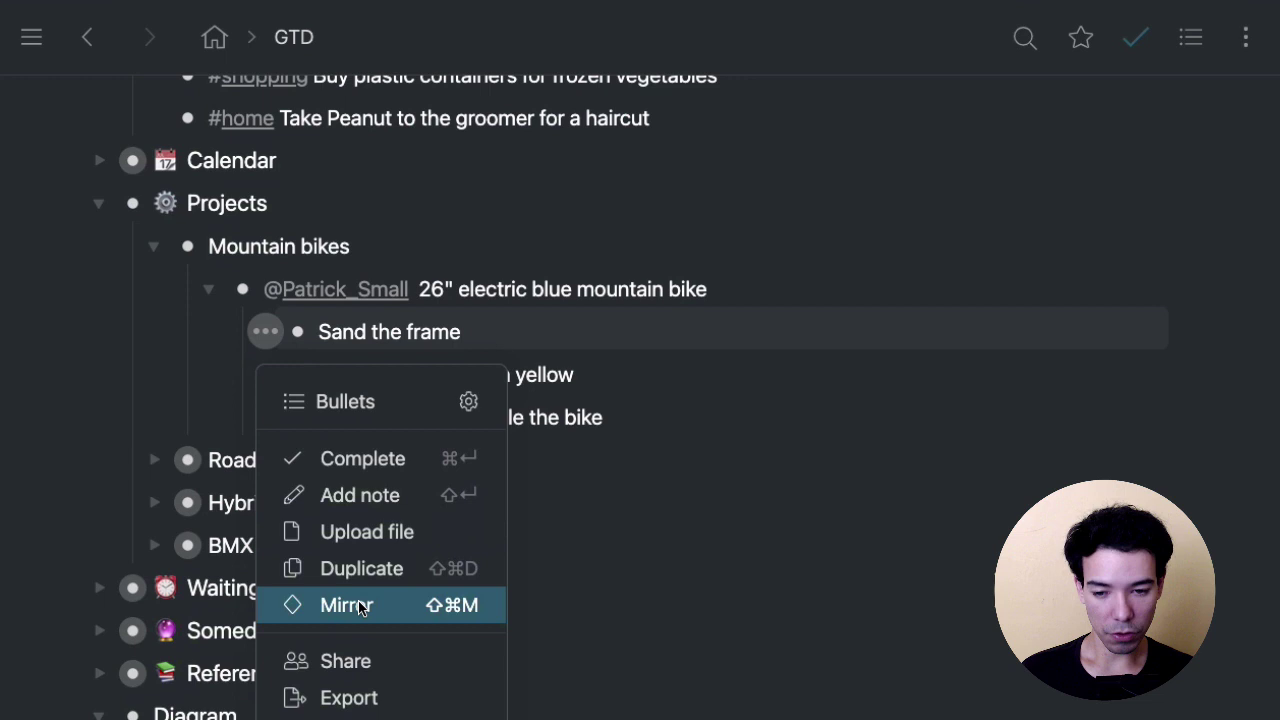
pyautogui.click(449, 613)
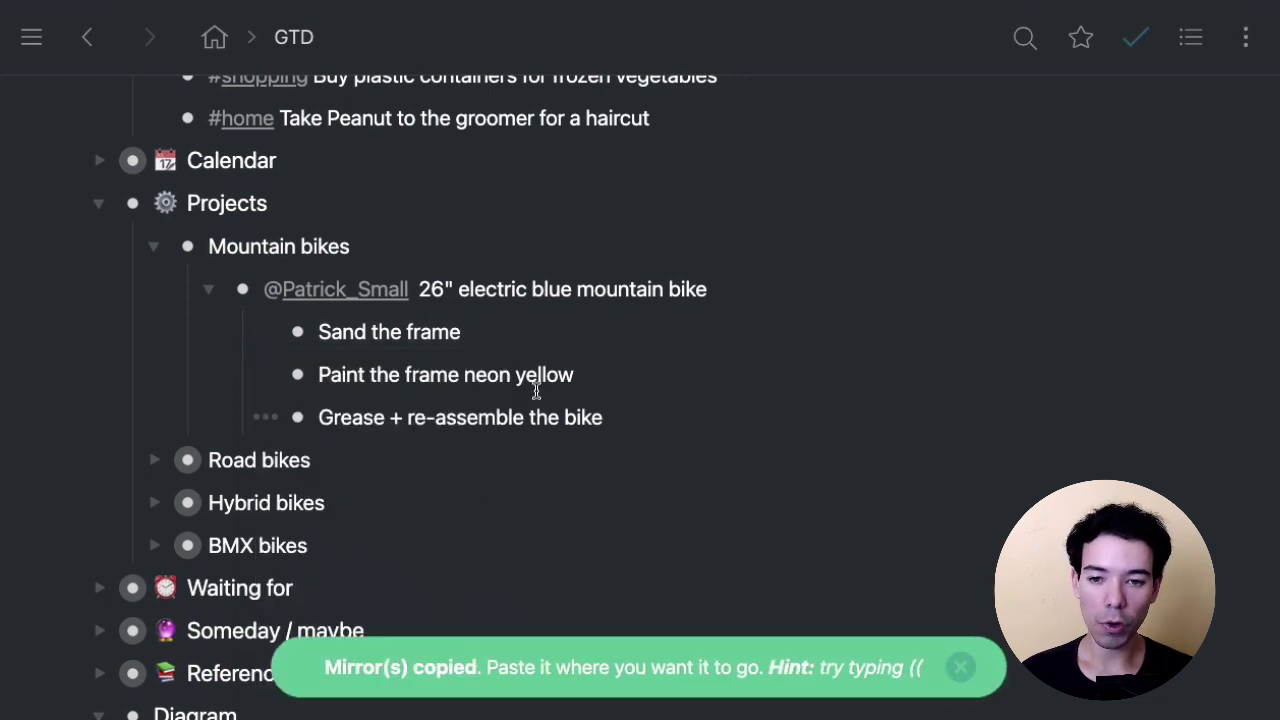
# Paste the Sand the frame mirror as a new item below the groomer task in Next actions.
pyautogui.scroll(5, 655, 522)
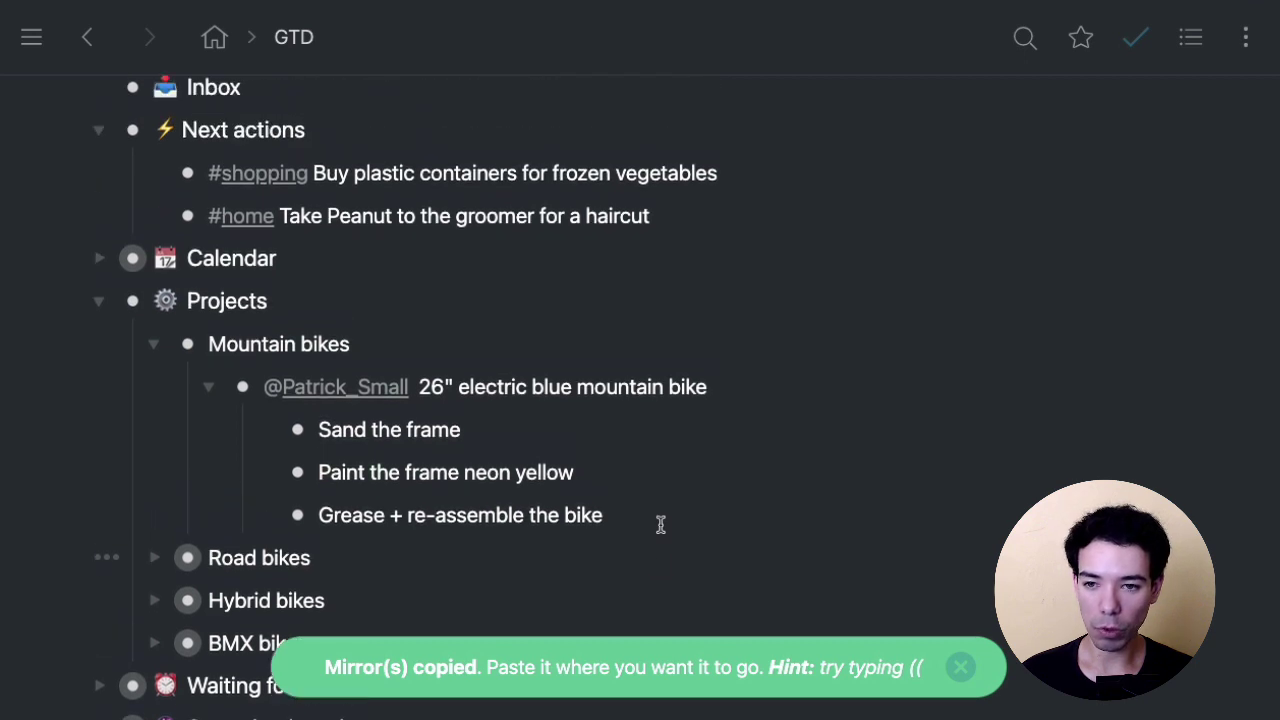
pyautogui.click(716, 327)
pyautogui.press('Return')
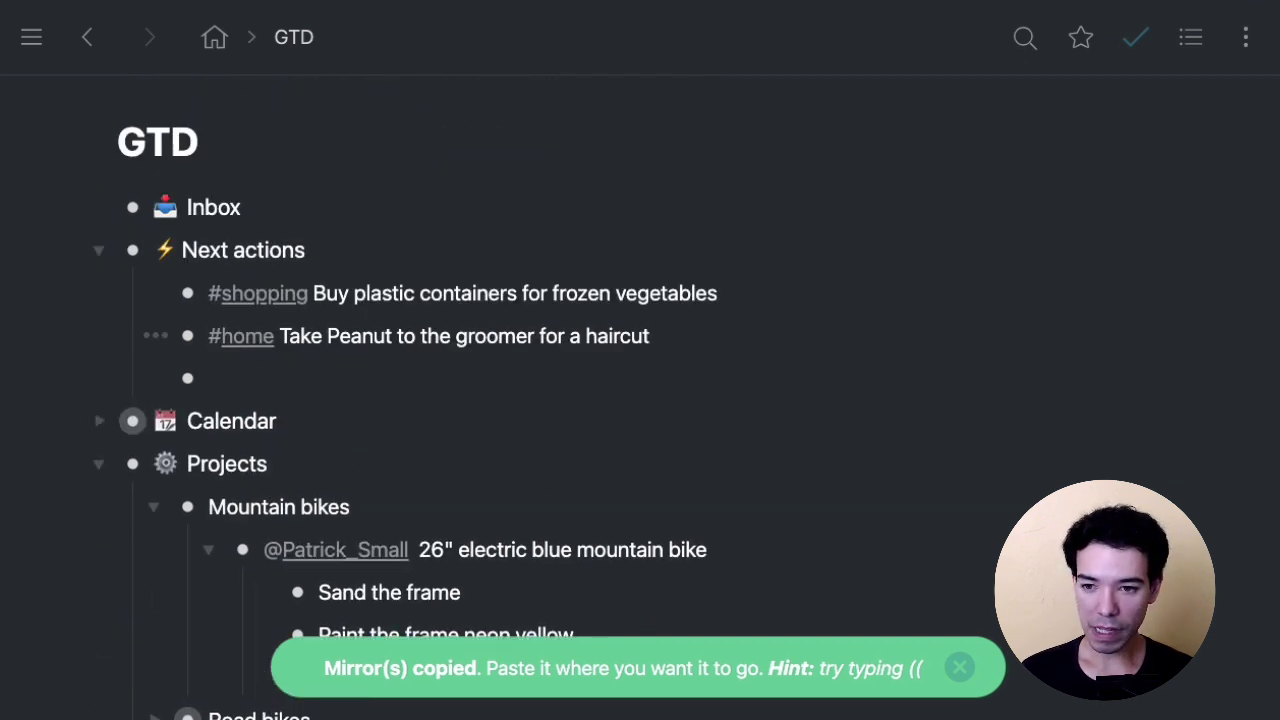
pyautogui.hotkey('ctrl', 'v')
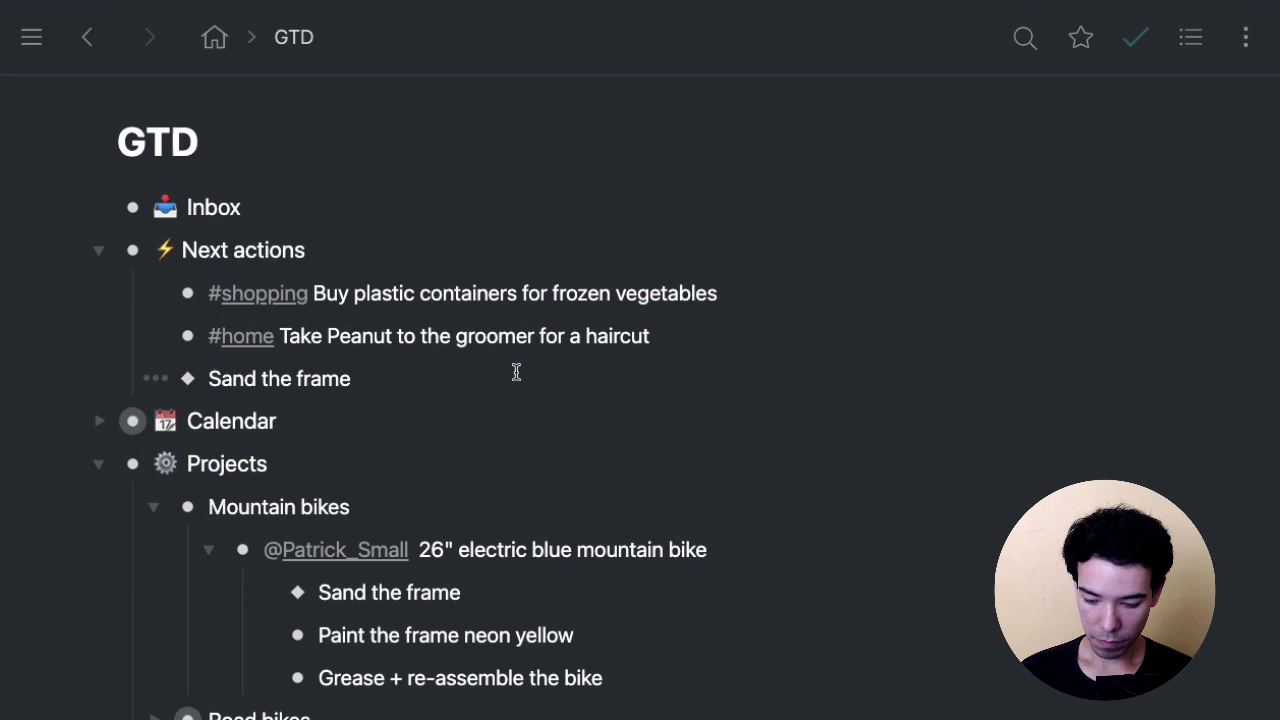
# Mention the assignee at the start of the mirrored task, then collapse Projects.
pyautogui.press('Home')
pyautogui.write('@patric')
pyautogui.press('Return')
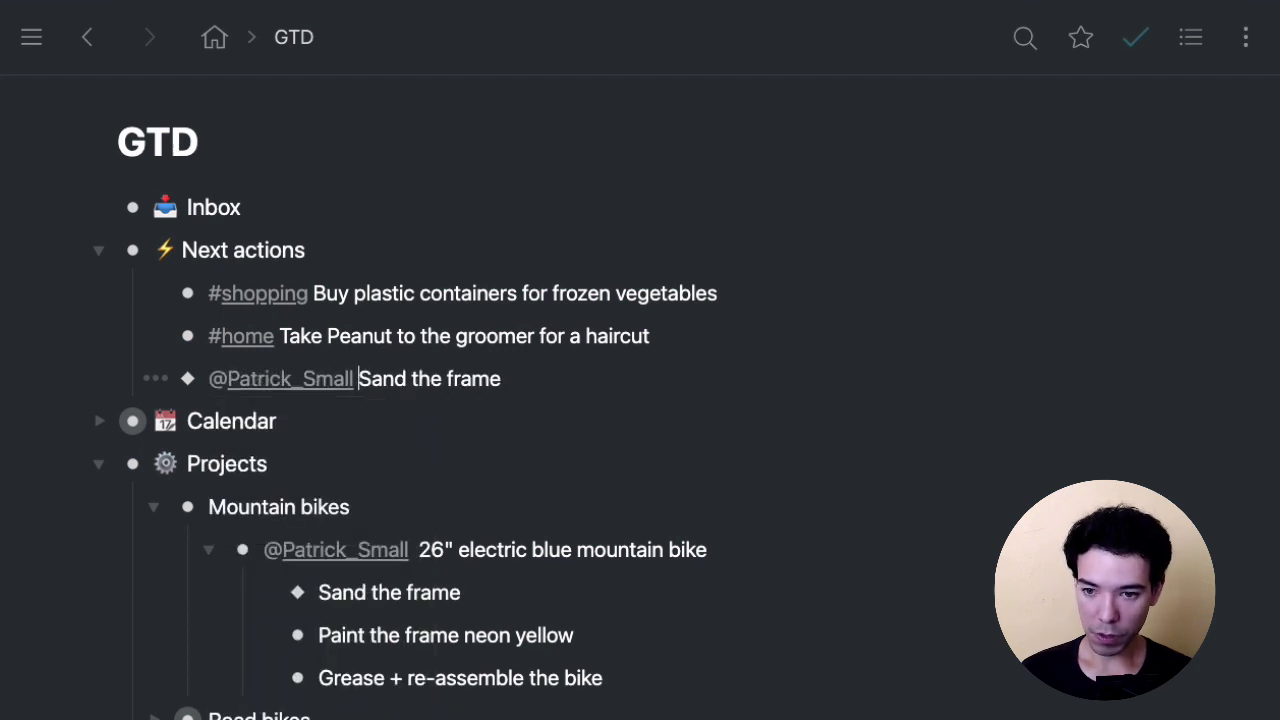
pyautogui.click(602, 372)
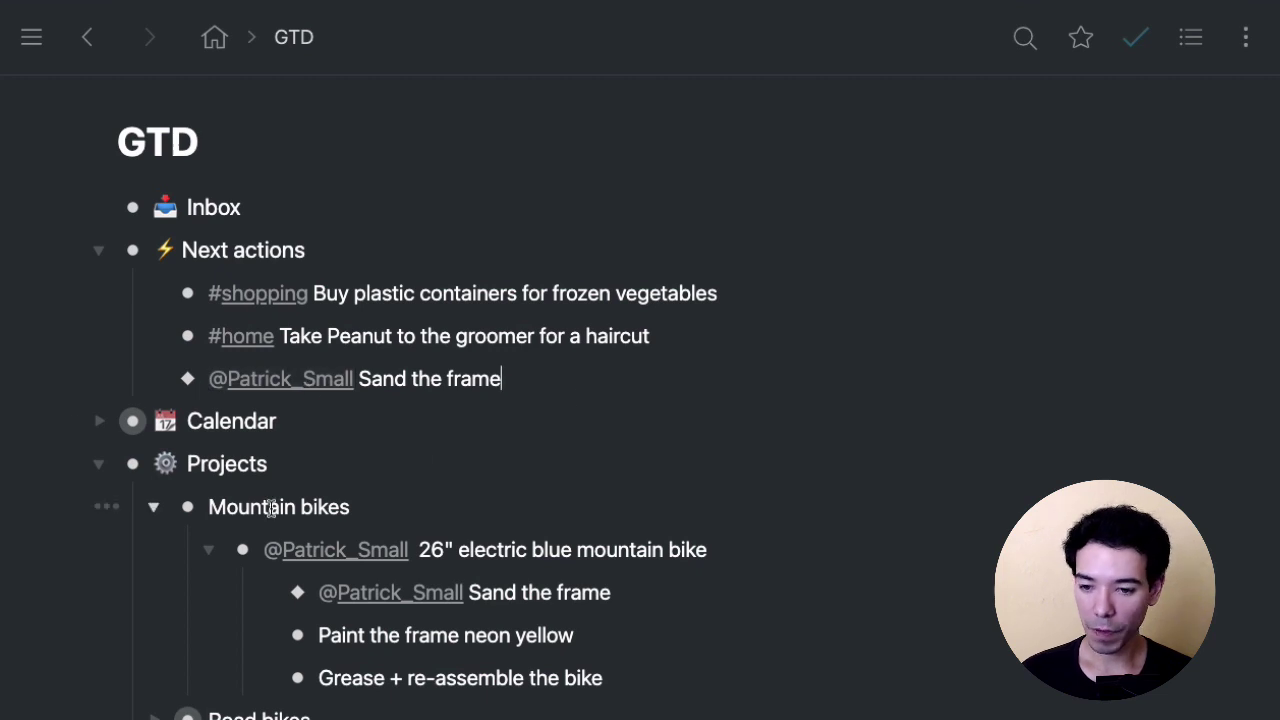
pyautogui.click(102, 464)
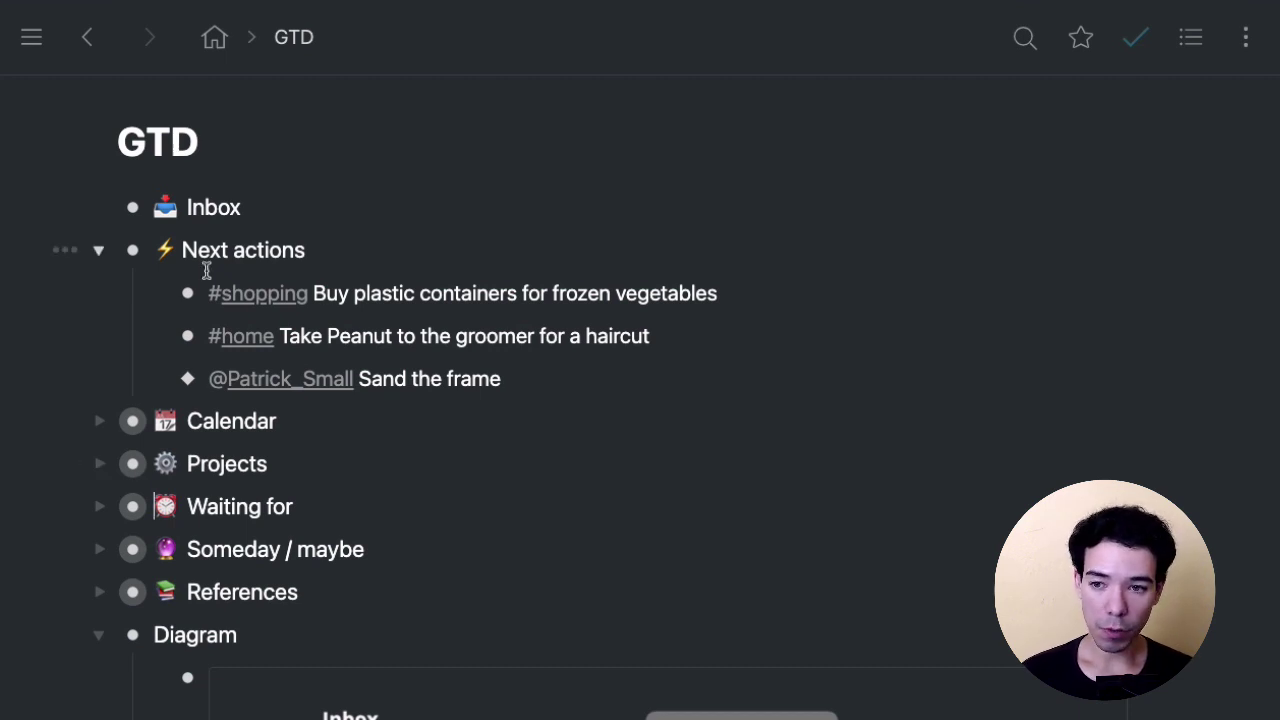
pyautogui.click(132, 250)
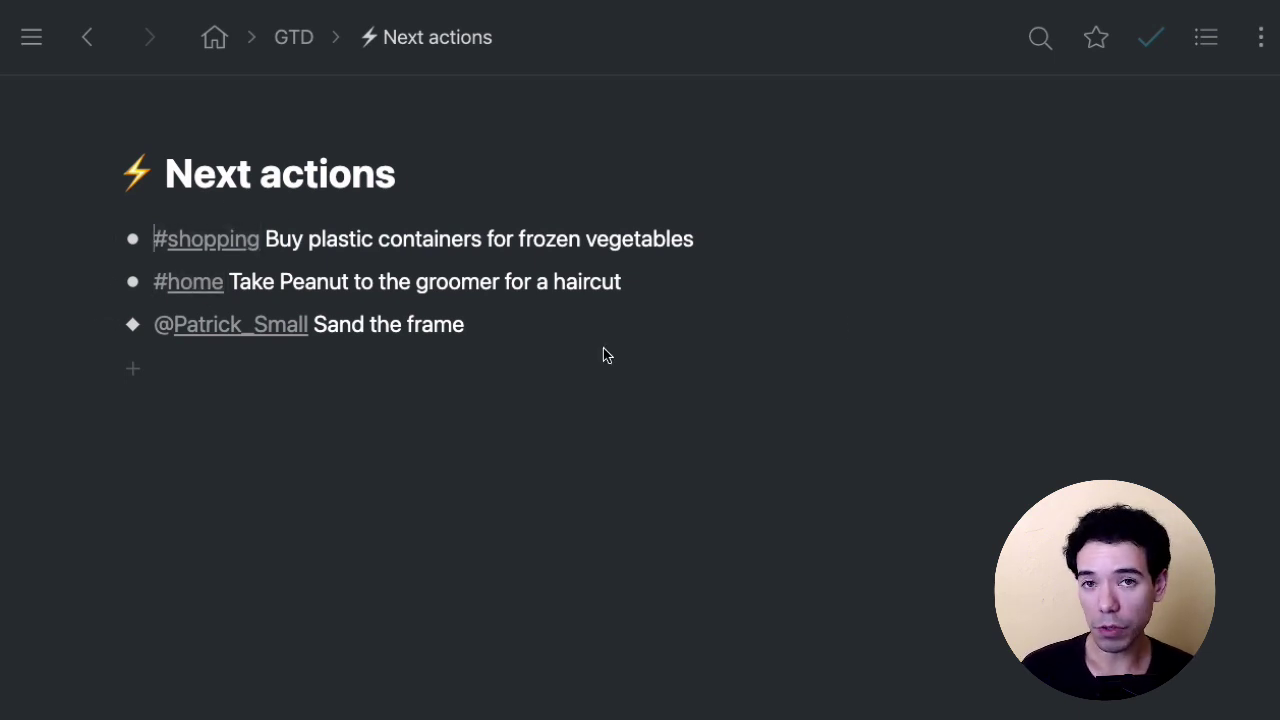
pyautogui.click(663, 284)
pyautogui.click(693, 330)
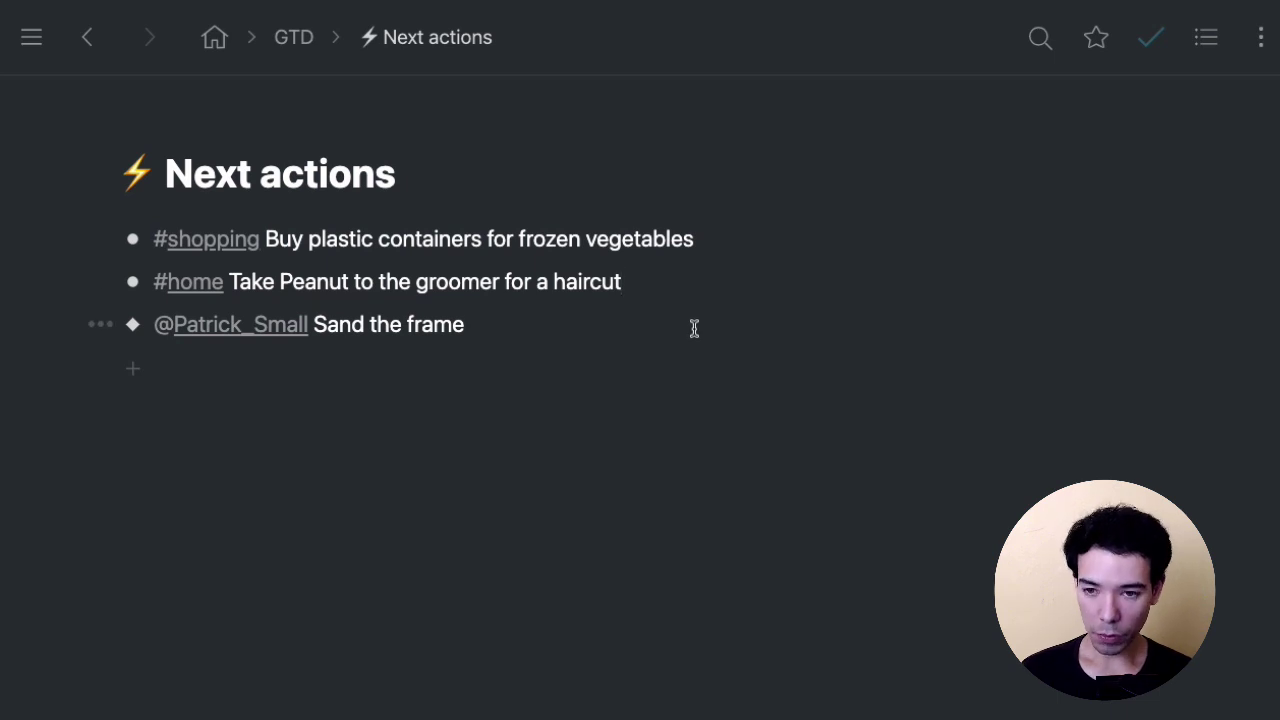
pyautogui.press('super+bracketleft')
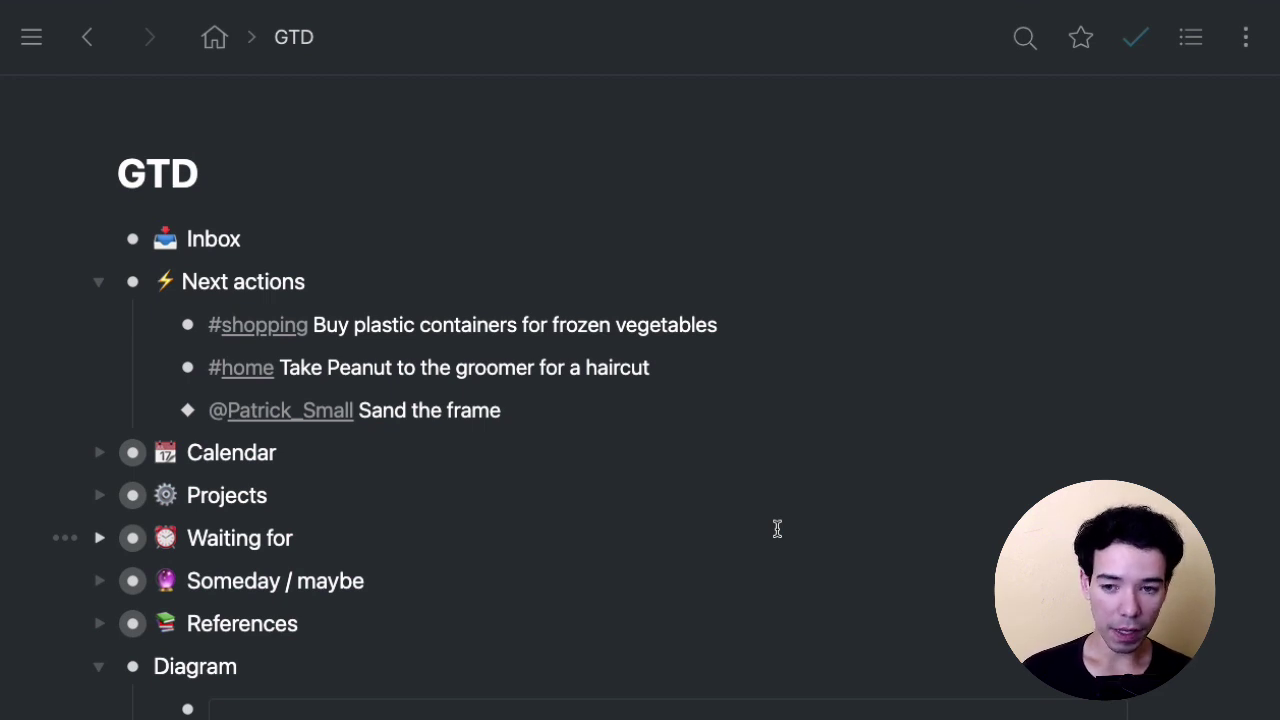
pyautogui.click(610, 405)
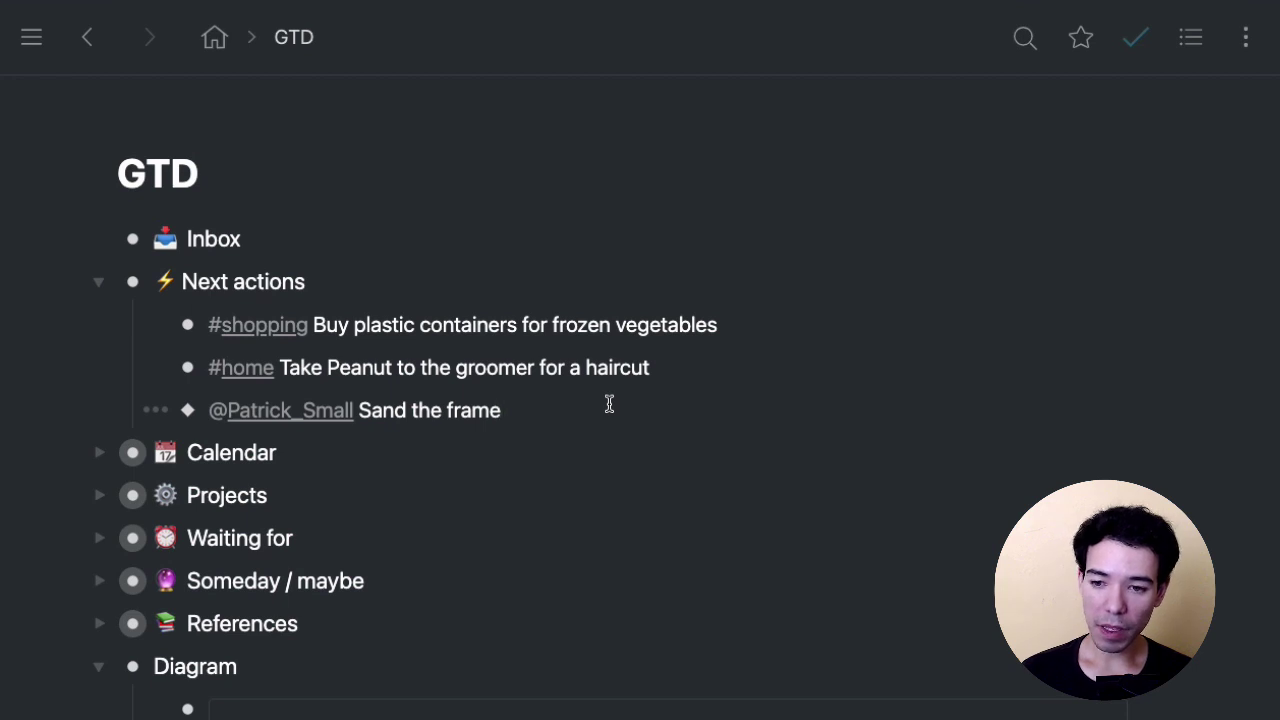
pyautogui.click(108, 453)
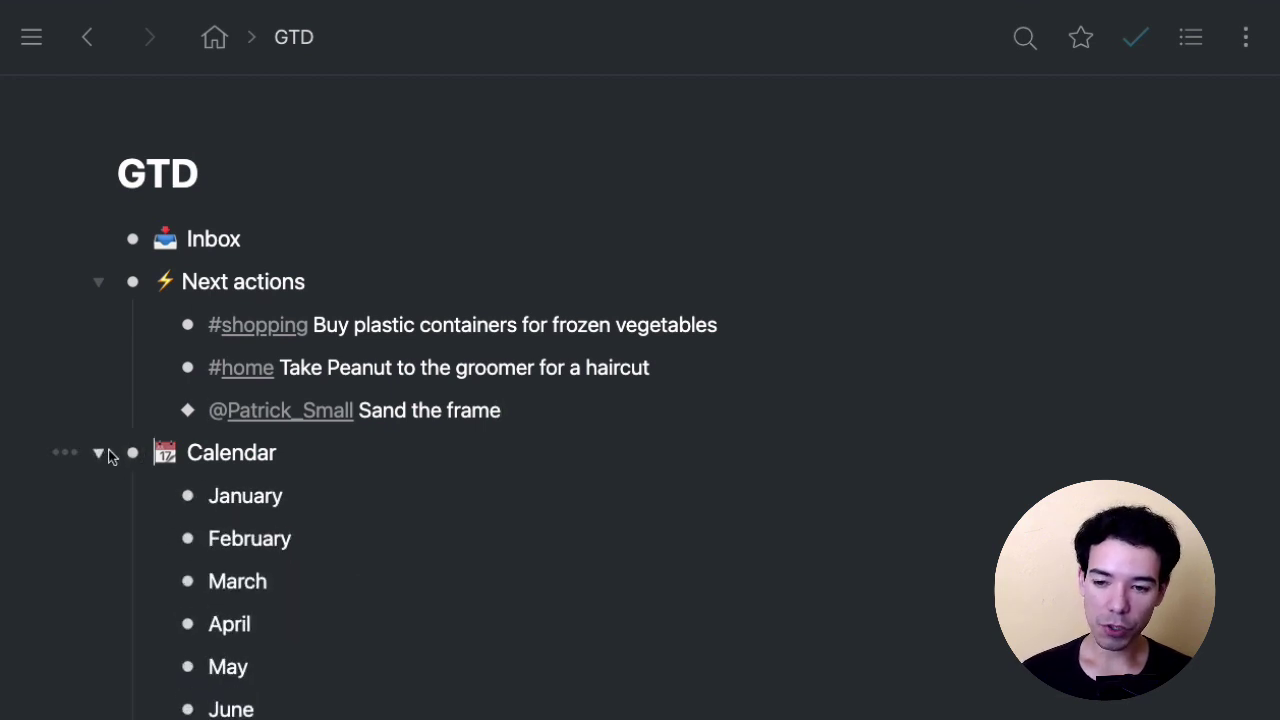
pyautogui.click(99, 453)
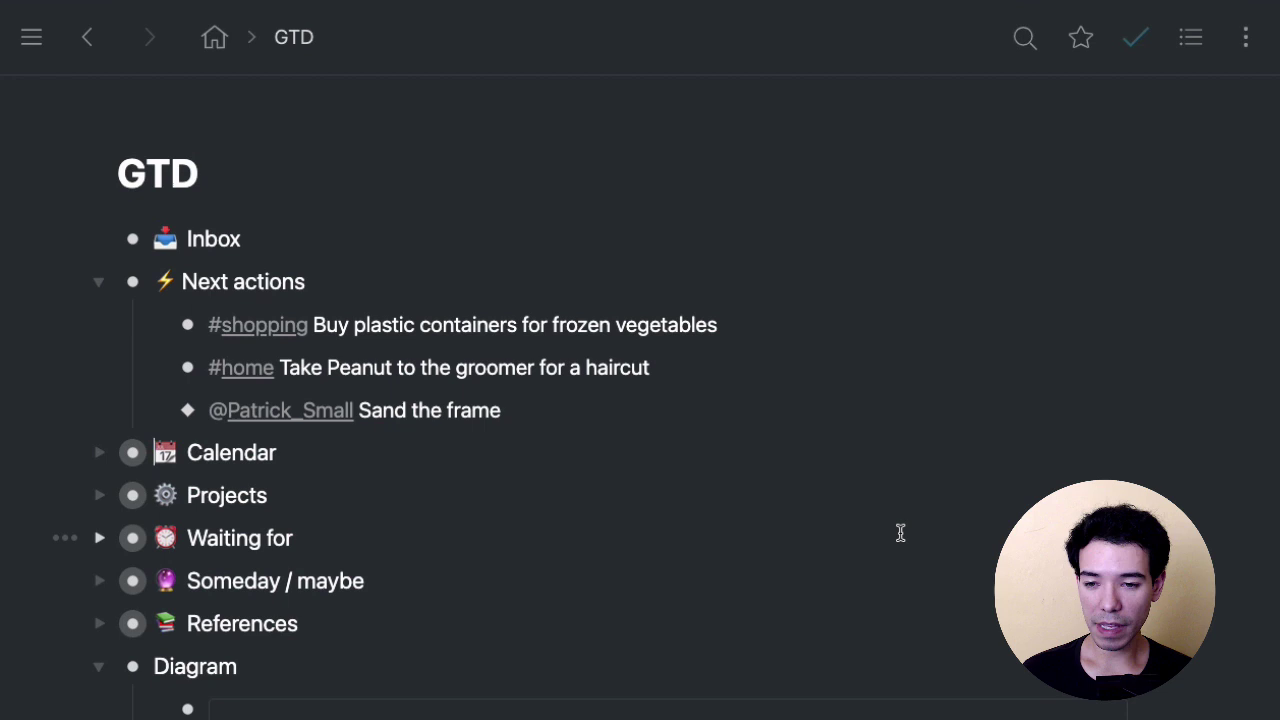